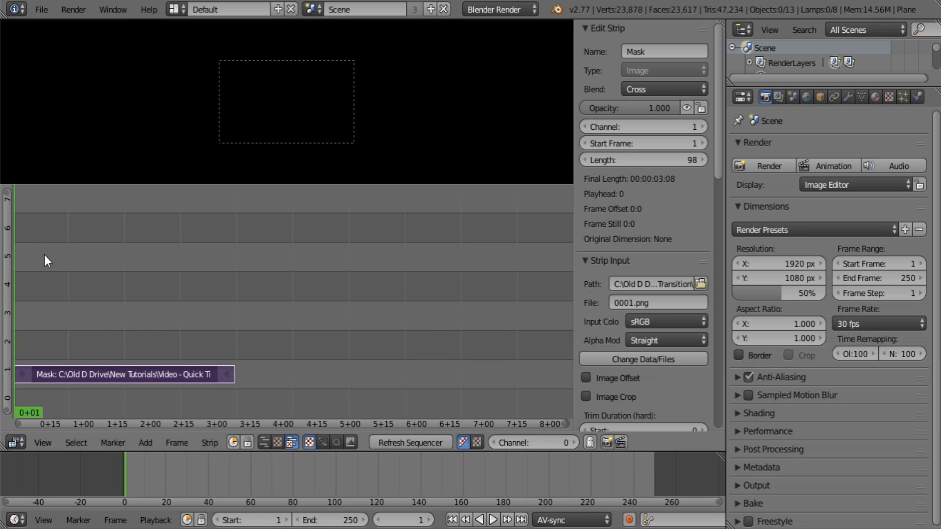
Step: Play back and scrub through the Mask strip to review its black-and-white transition animation
{"action": "key", "text": "alt+a"}
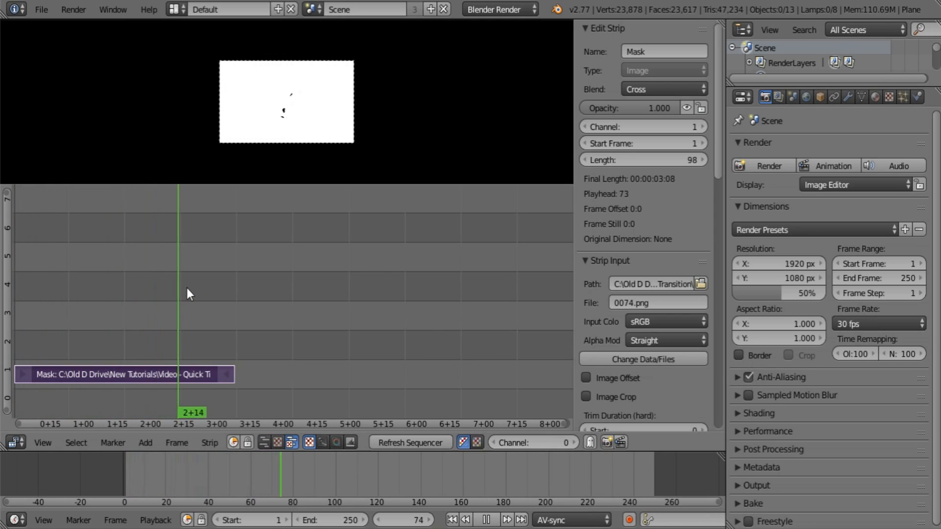
{"action": "left_click_drag", "start_coordinate": [213, 290], "coordinate": [31, 301]}
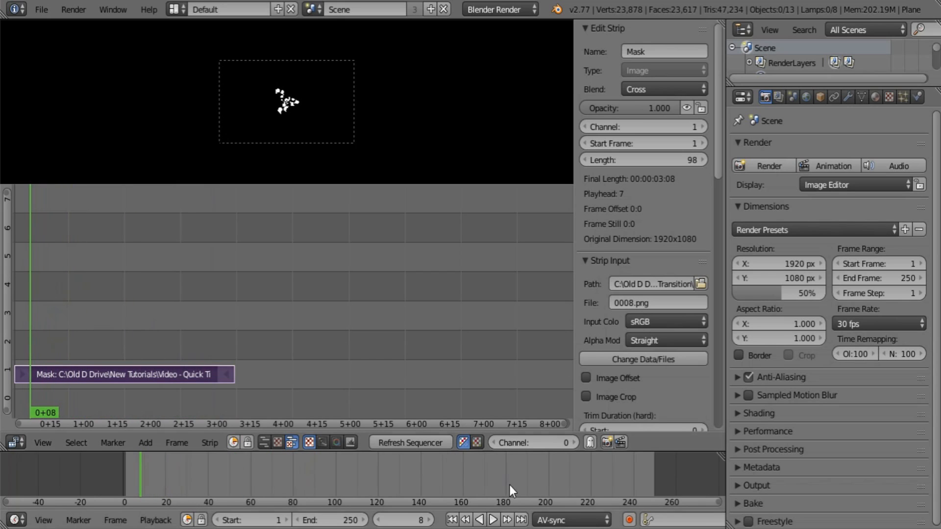
{"action": "left_click", "coordinate": [452, 519]}
{"action": "key", "text": "alt+a"}
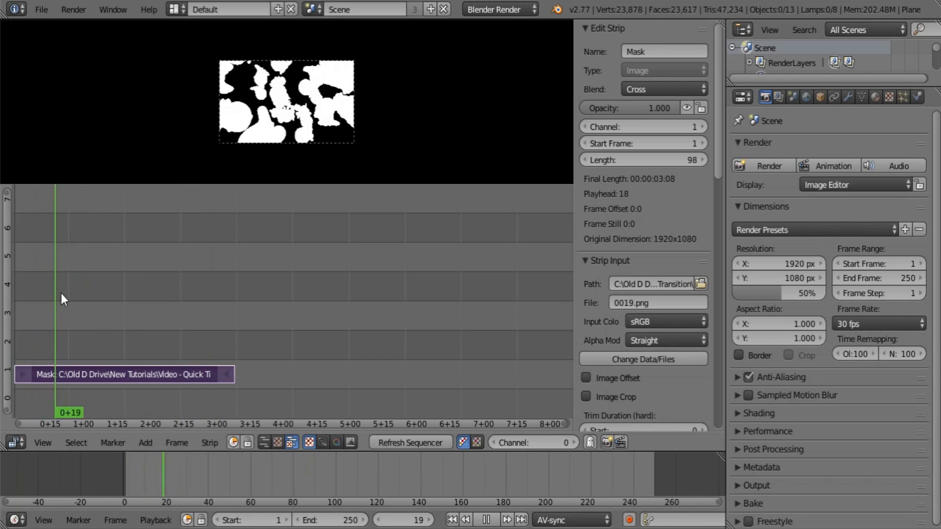
{"action": "left_click_drag", "start_coordinate": [117, 288], "coordinate": [70, 294]}
{"action": "key", "text": "alt+a"}
Step: Try a Hue Correct modifier on the Mask strip and remove it
{"action": "scroll", "coordinate": [689, 287], "scroll_direction": "down", "scroll_amount": 12}
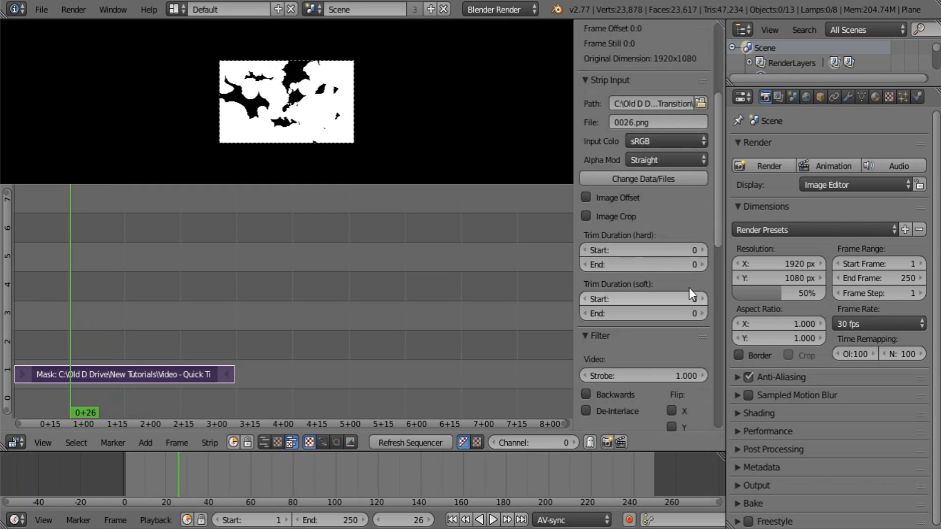
{"action": "scroll", "coordinate": [692, 291], "scroll_direction": "down", "scroll_amount": 15}
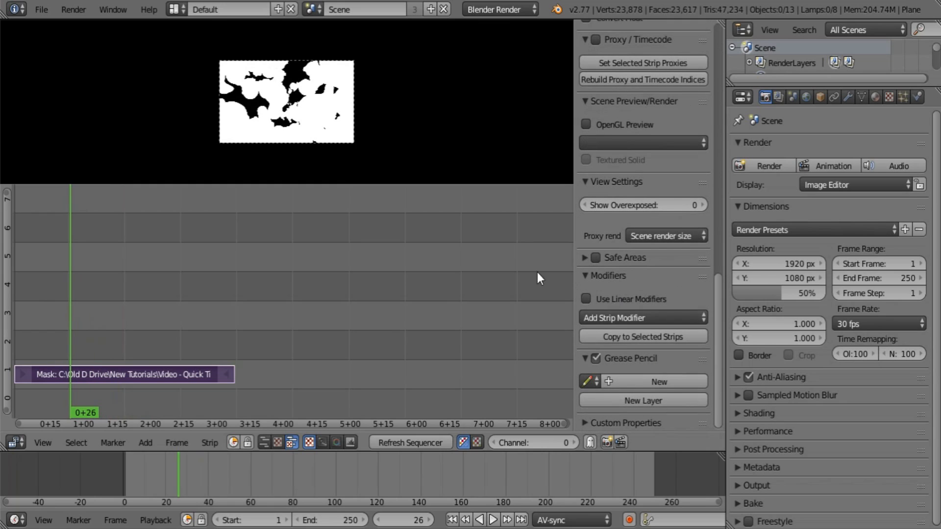
{"action": "left_click", "coordinate": [647, 317]}
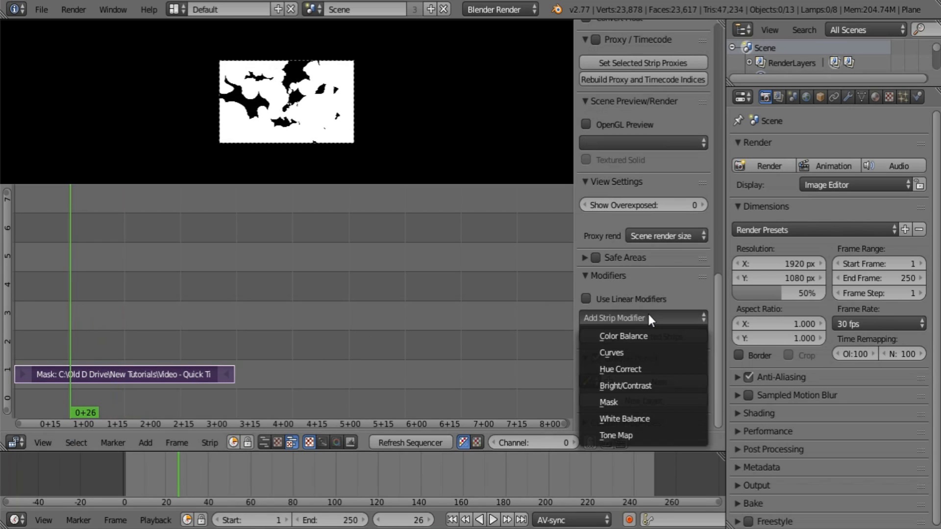
{"action": "left_click", "coordinate": [624, 369]}
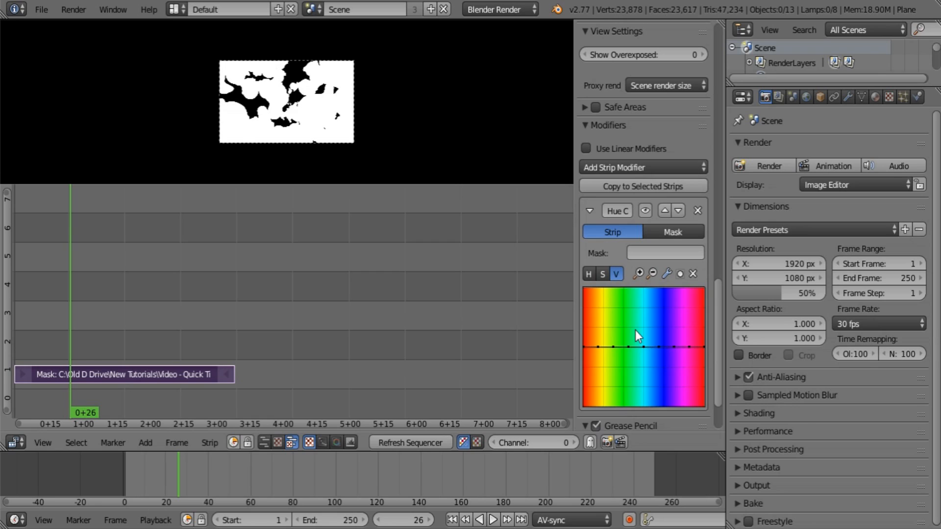
{"action": "left_click", "coordinate": [697, 211]}
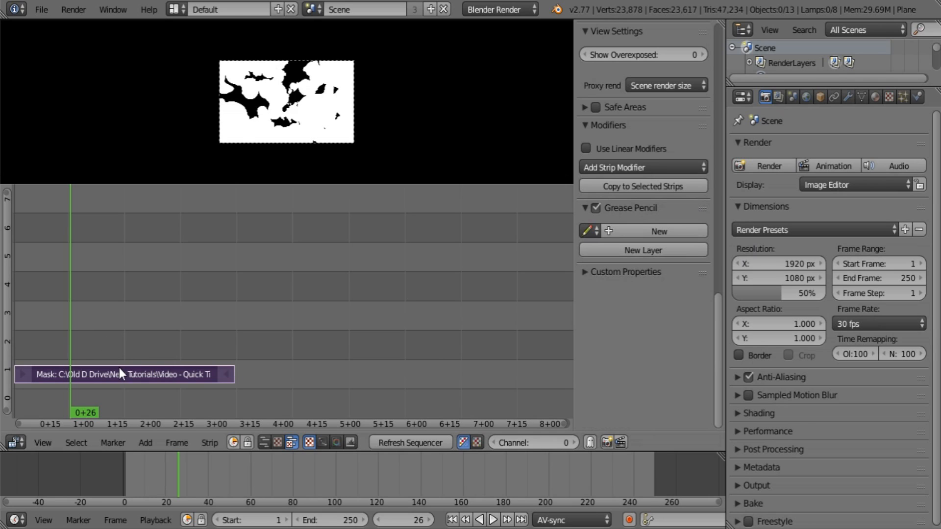
Step: Move the Mask strip up to channel 4 and scrub through the two Moses image strips to review them
{"action": "right_click_drag", "start_coordinate": [118, 367], "coordinate": [116, 267]}
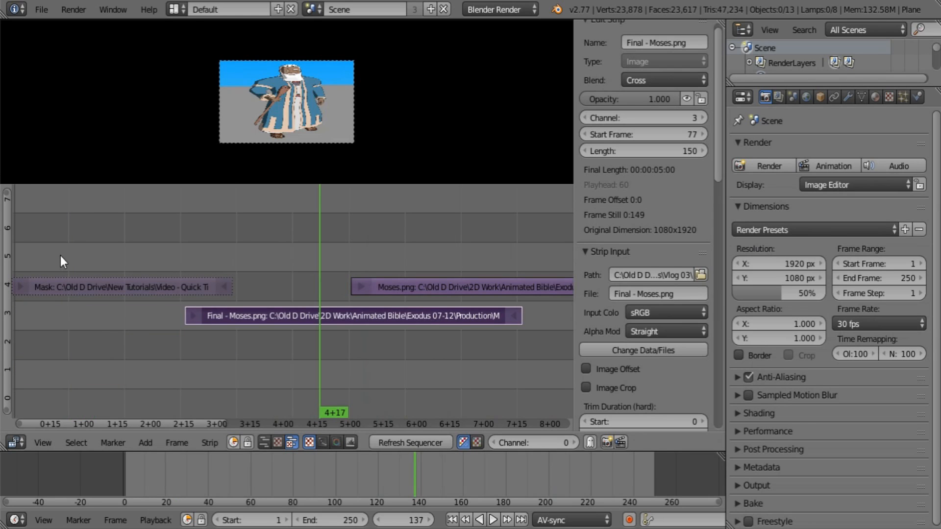
{"action": "left_click_drag", "start_coordinate": [60, 255], "coordinate": [165, 243]}
{"action": "right_click", "coordinate": [141, 293]}
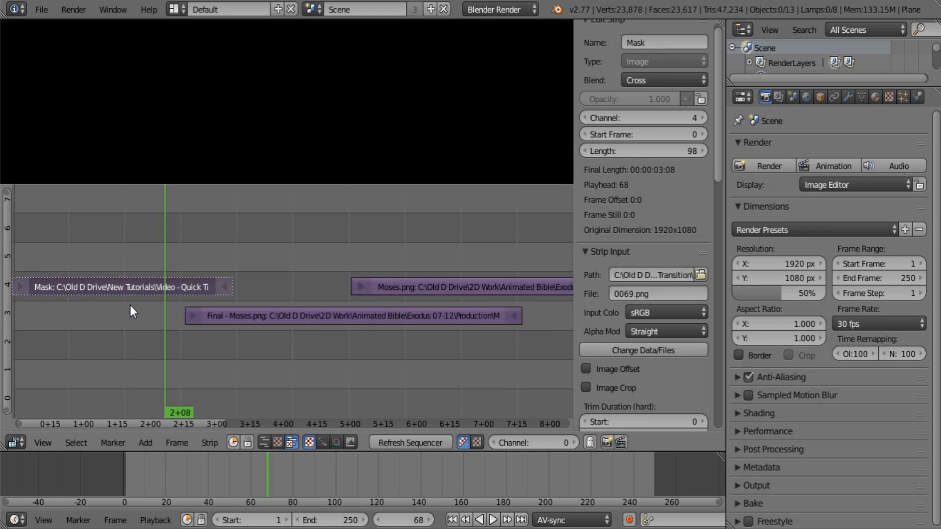
{"action": "left_click", "coordinate": [244, 226]}
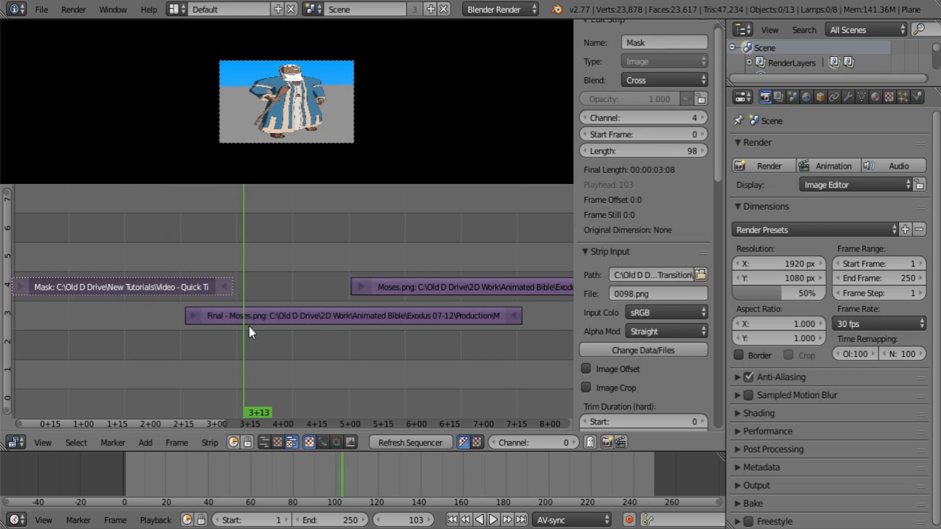
{"action": "right_click", "coordinate": [317, 318]}
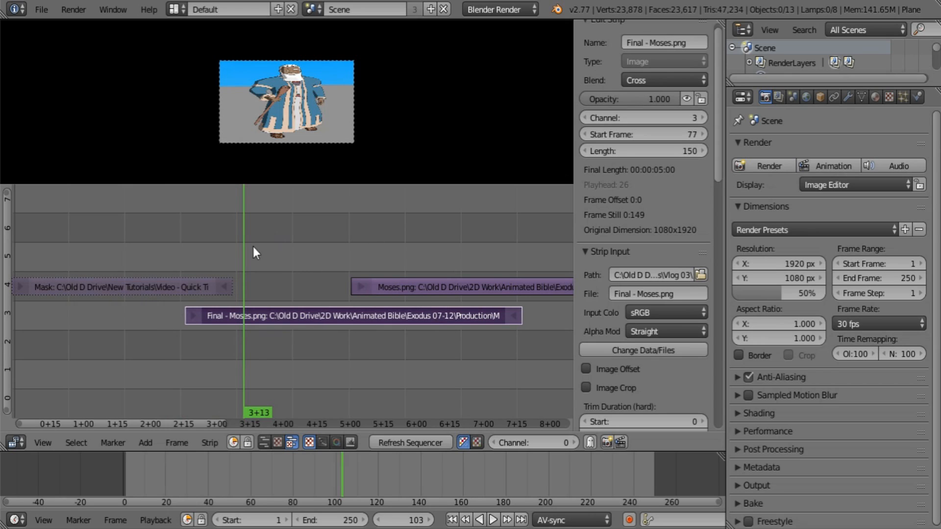
{"action": "left_click_drag", "start_coordinate": [246, 239], "coordinate": [408, 241]}
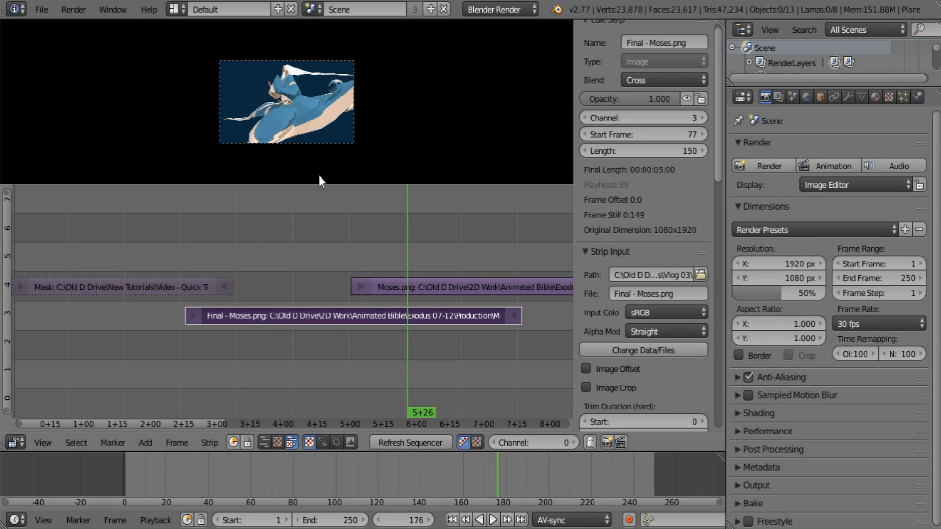
Step: Move the Moses.png strip to channel 1 starting at frame 1 and place the playhead at frame 116
{"action": "right_click", "coordinate": [452, 291]}
{"action": "key", "text": "g"}
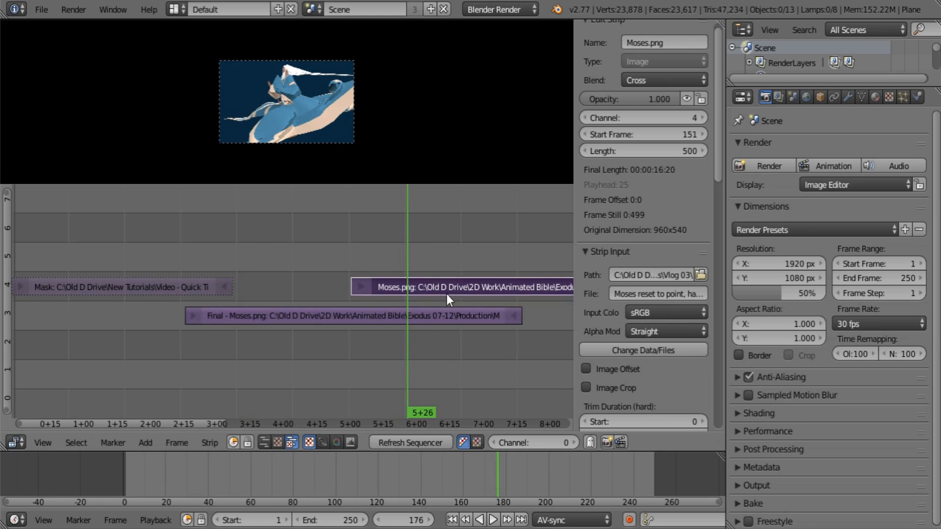
{"action": "left_click", "coordinate": [116, 395]}
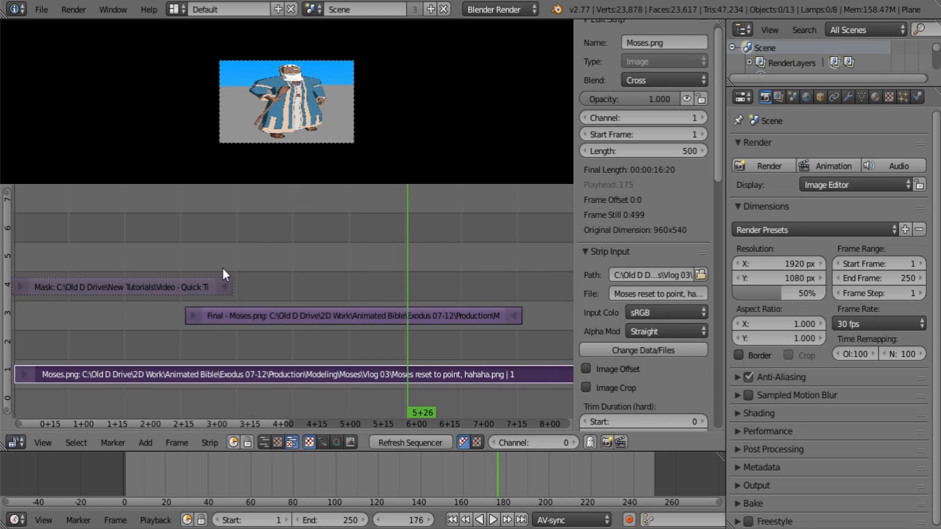
{"action": "left_click", "coordinate": [273, 234]}
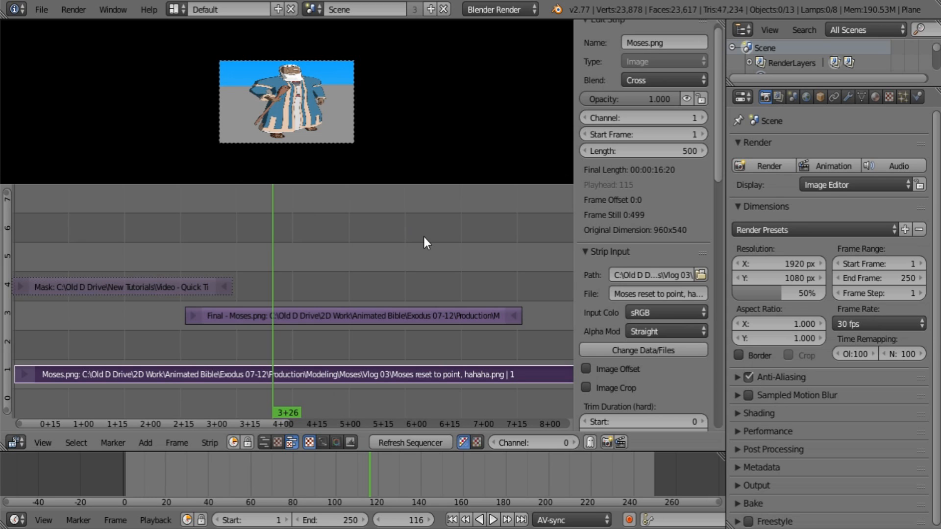
Step: Widen the sequencer area by narrowing the properties editor and move the playhead to frame 43
{"action": "left_click_drag", "start_coordinate": [726, 163], "coordinate": [849, 163]}
{"action": "scroll", "coordinate": [460, 378], "scroll_direction": "down", "scroll_amount": 3}
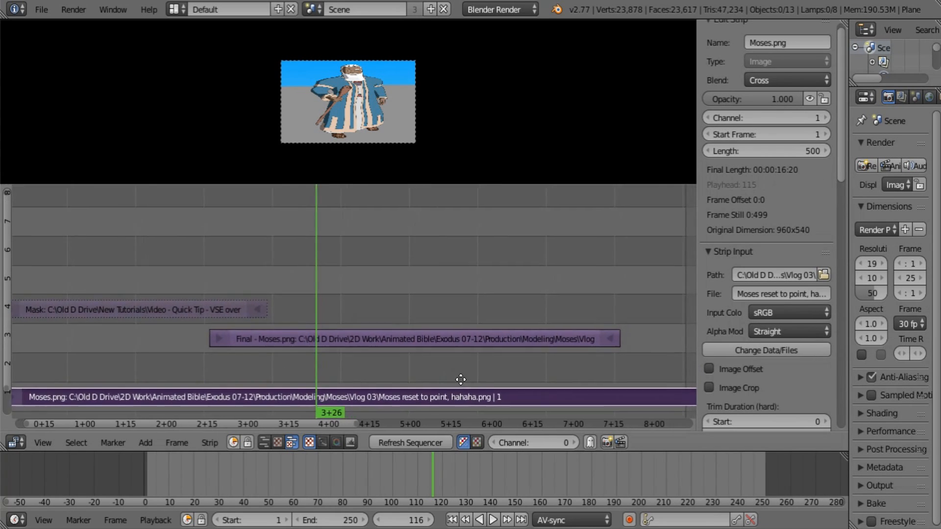
{"action": "scroll", "coordinate": [399, 329], "scroll_direction": "down", "scroll_amount": 2}
{"action": "scroll", "coordinate": [374, 330], "scroll_direction": "up", "scroll_amount": 1}
{"action": "middle_click_drag", "start_coordinate": [377, 333], "coordinate": [322, 348]}
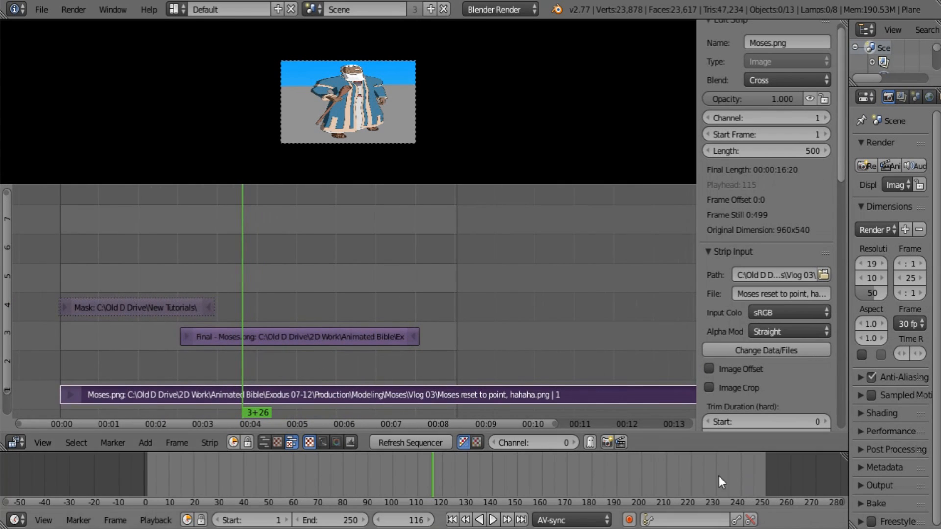
{"action": "left_click_drag", "start_coordinate": [349, 474], "coordinate": [251, 482]}
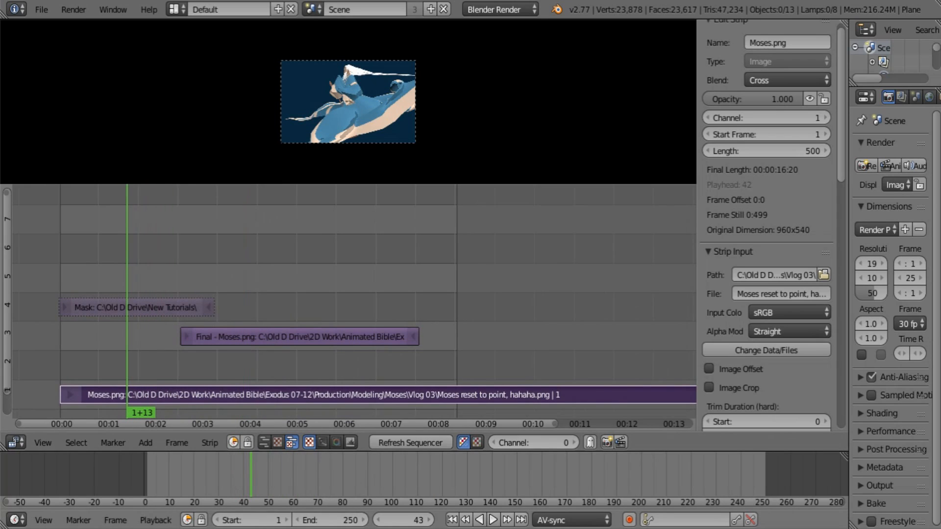
Step: Try adjusting the scene's start frame and reset it to 1
{"action": "mouse_move", "coordinate": [250, 520]}
{"action": "left_mouse_down"}
{"action": "mouse_move", "coordinate": [288, 520]}
{"action": "mouse_move", "coordinate": [255, 520]}
{"action": "left_mouse_up"}
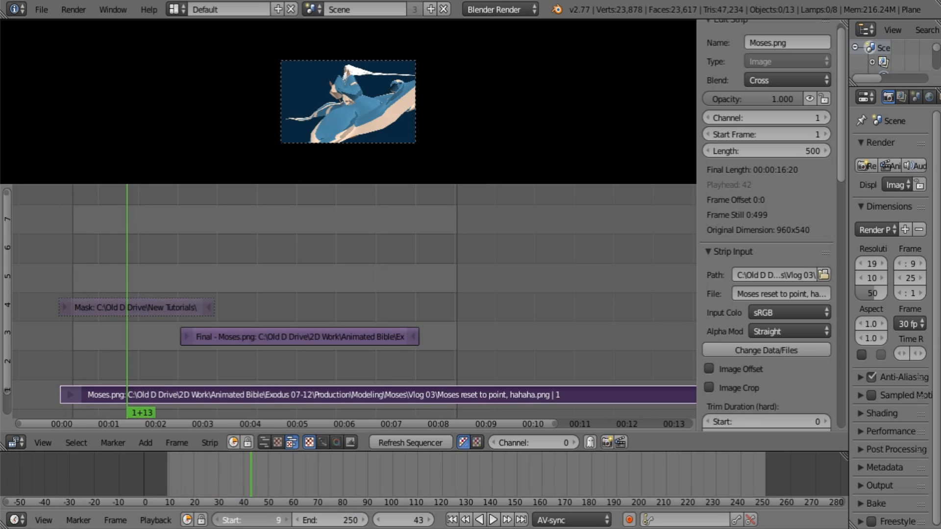
{"action": "left_click", "coordinate": [244, 520]}
{"action": "type", "text": "1"}
{"action": "key", "text": "Return"}
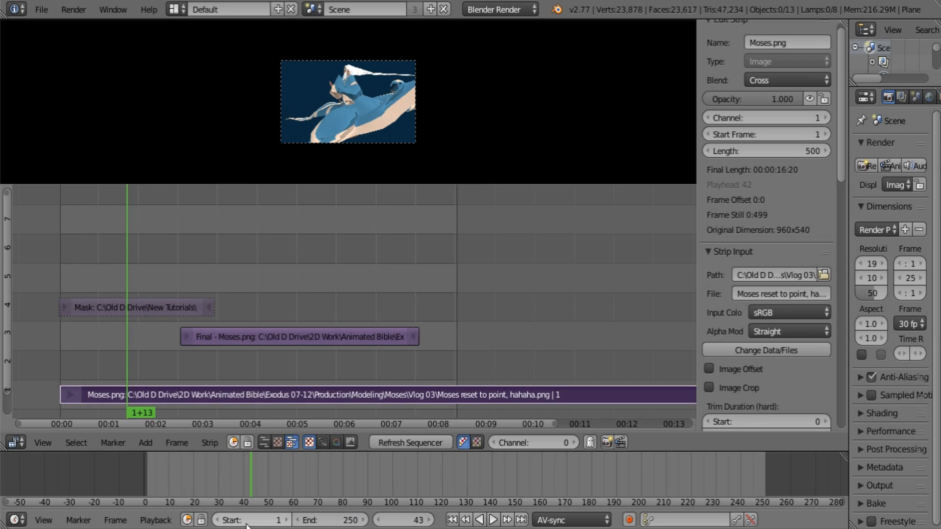
Step: Slide the Final - Moses.png strip earlier on channel 3 so it starts at frame 35
{"action": "right_click", "coordinate": [290, 336]}
{"action": "key", "text": "g"}
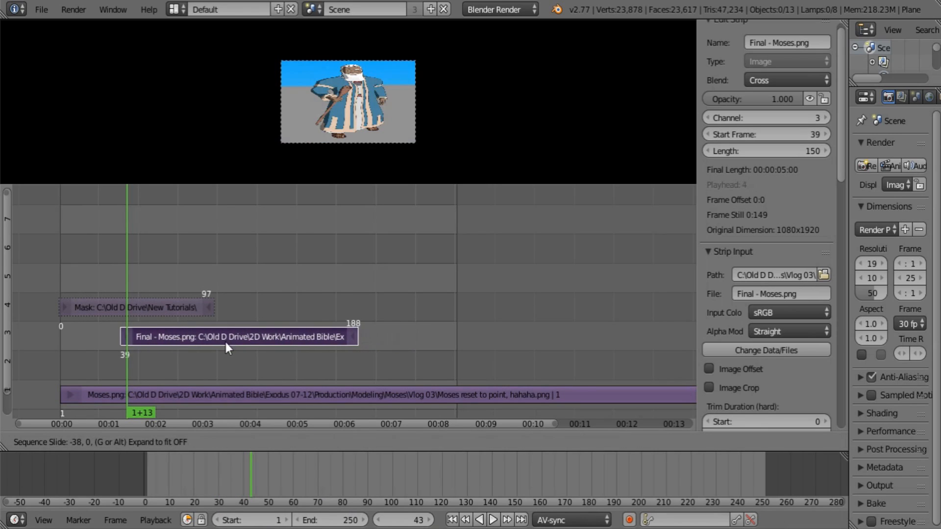
{"action": "left_click", "coordinate": [222, 339]}
Step: Shorten the scene's frame range by setting the end frame to 218
{"action": "left_click", "coordinate": [340, 518]}
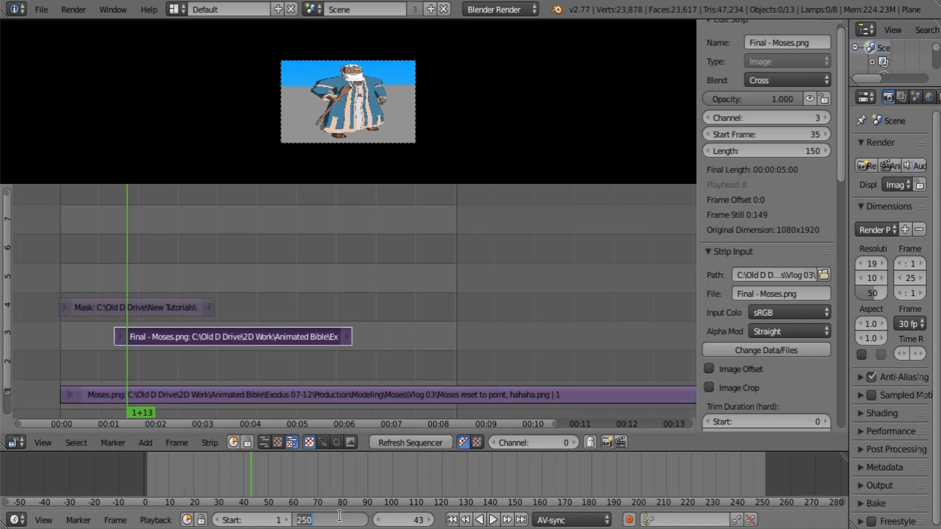
{"action": "type", "text": "228"}
{"action": "key", "text": "Return"}
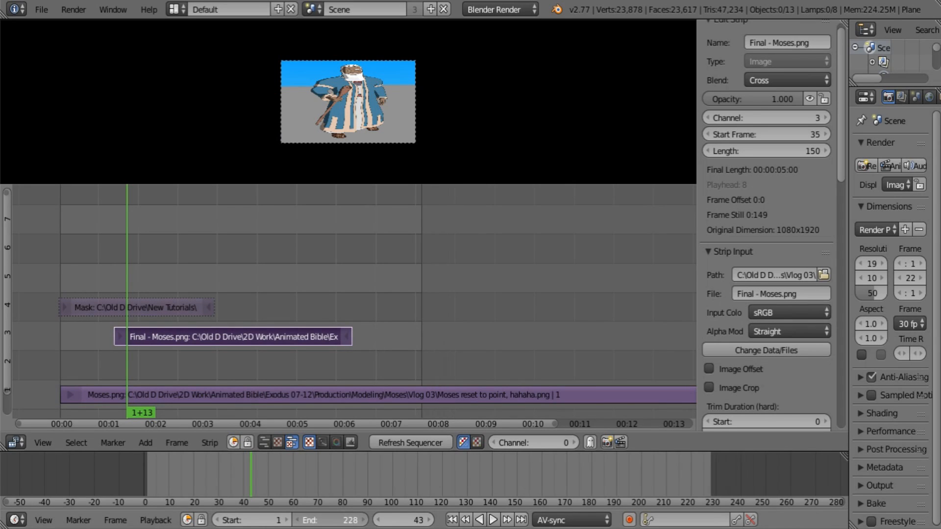
{"action": "left_click_drag", "start_coordinate": [338, 520], "coordinate": [324, 520]}
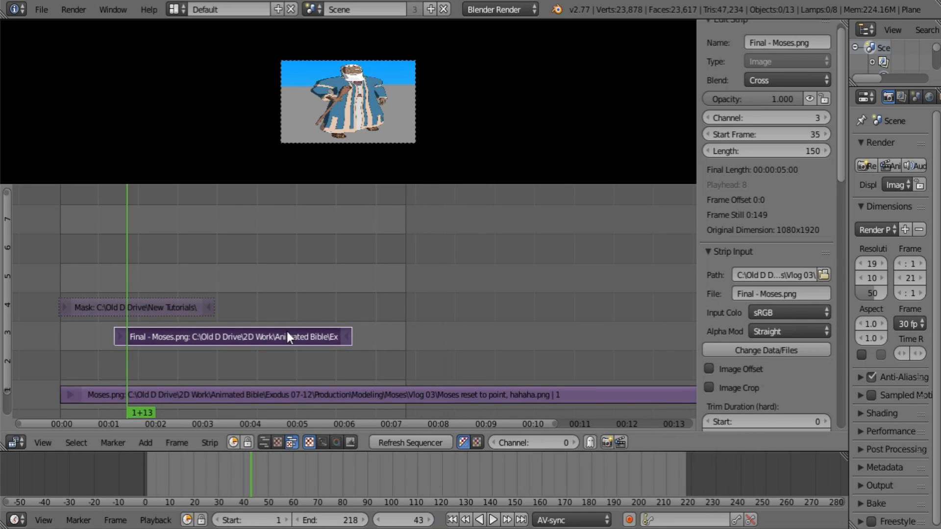
Step: Reposition the Final - Moses.png strip so it starts at frame 30
{"action": "key", "text": "g"}
{"action": "left_click", "coordinate": [270, 332]}
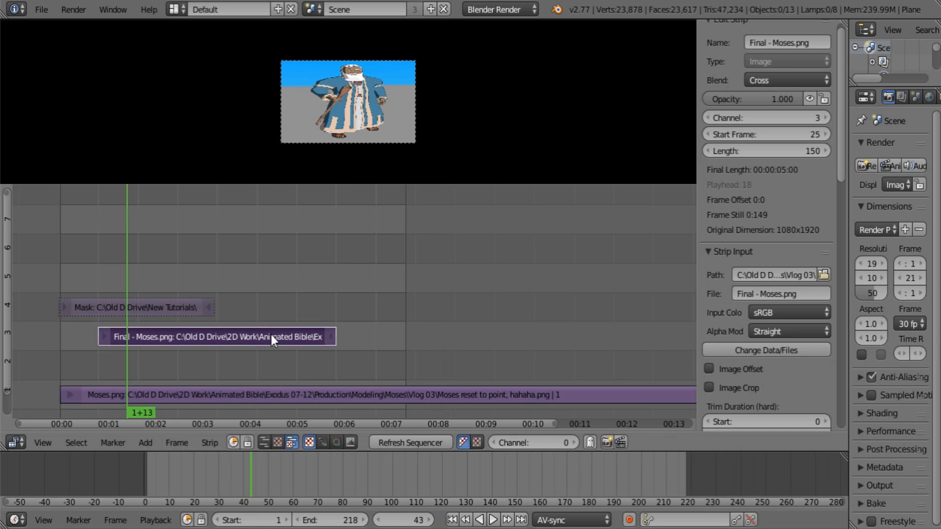
{"action": "key", "text": "g"}
{"action": "left_click", "coordinate": [279, 334]}
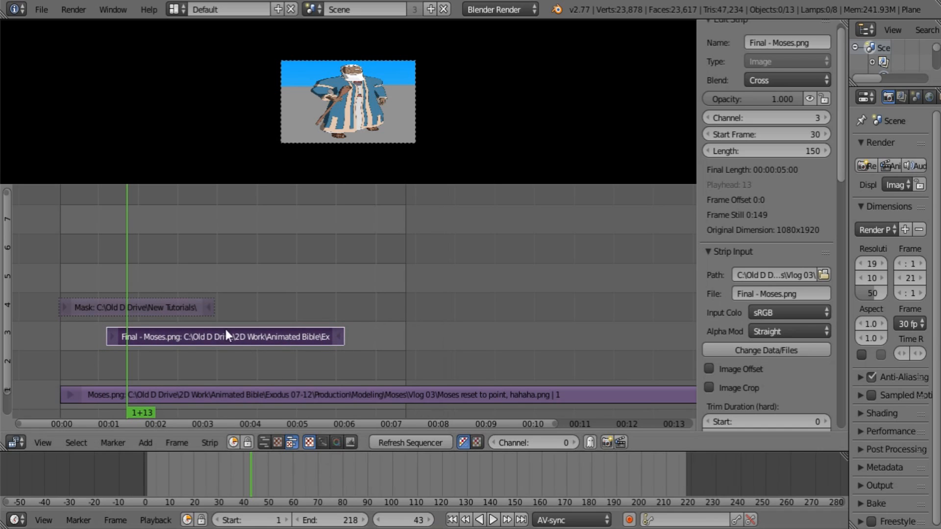
Step: Move the Mask strip up one channel and place the playhead at frame 160
{"action": "right_click", "coordinate": [140, 307]}
{"action": "right_click", "coordinate": [169, 343]}
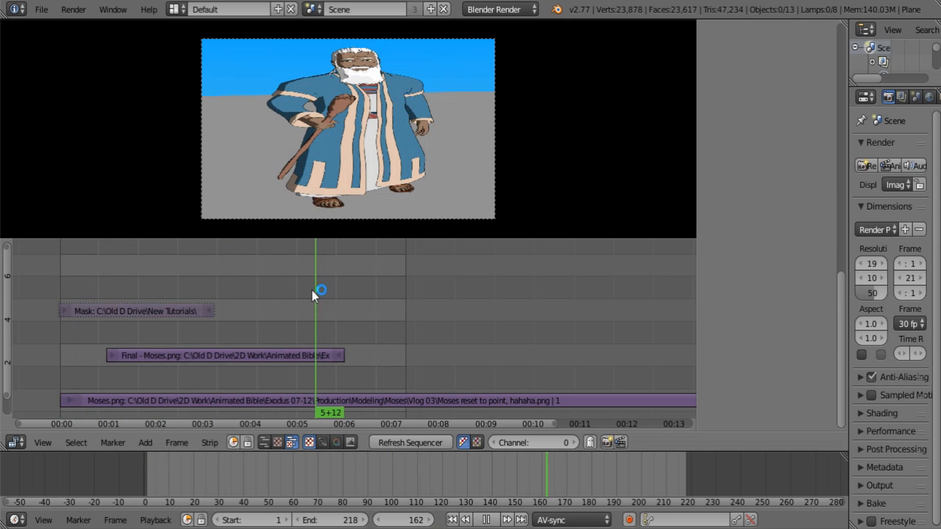
{"action": "left_click", "coordinate": [313, 293]}
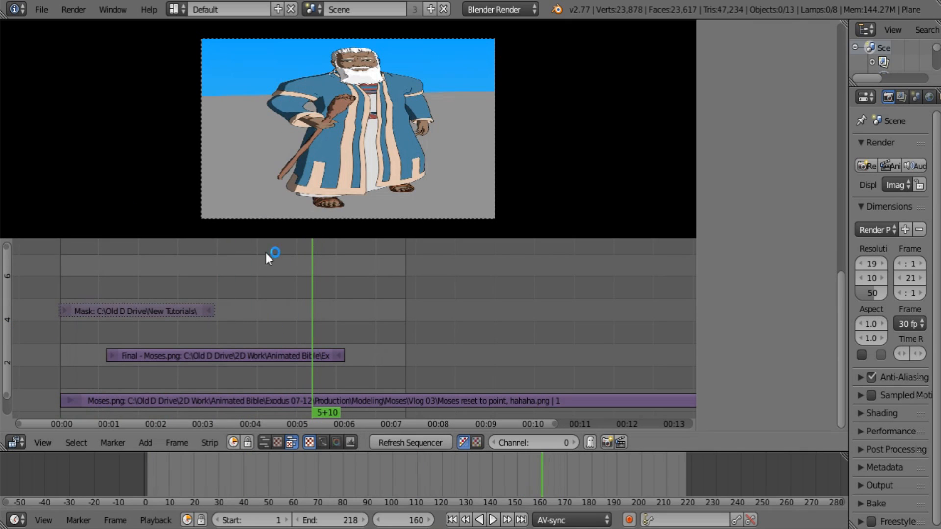
Step: Add a Transform effect strip to the Final - Moses.png strip and show the strip properties
{"action": "right_click", "coordinate": [236, 357]}
{"action": "key", "text": "n"}
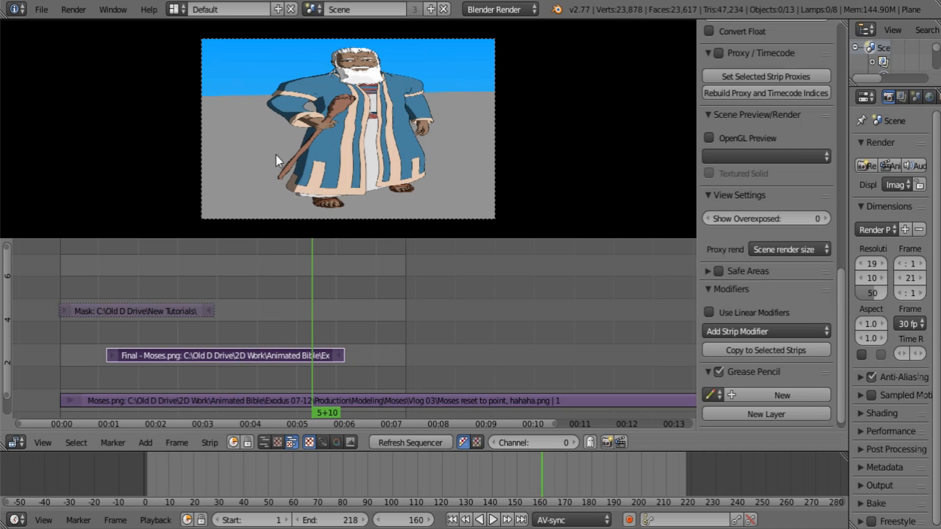
{"action": "key", "text": "shift+a"}
{"action": "mouse_move", "coordinate": [269, 329]}
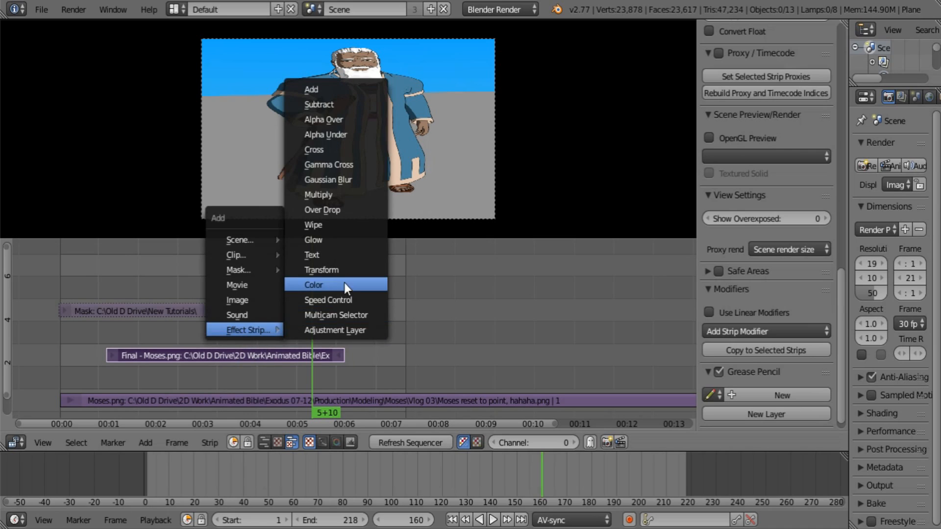
{"action": "left_click", "coordinate": [338, 327]}
Step: Set the Transform strip's X scale to 0.325 and enlarge the preview area to judge the figure's proportions
{"action": "scroll", "coordinate": [786, 317], "scroll_direction": "up", "scroll_amount": 15}
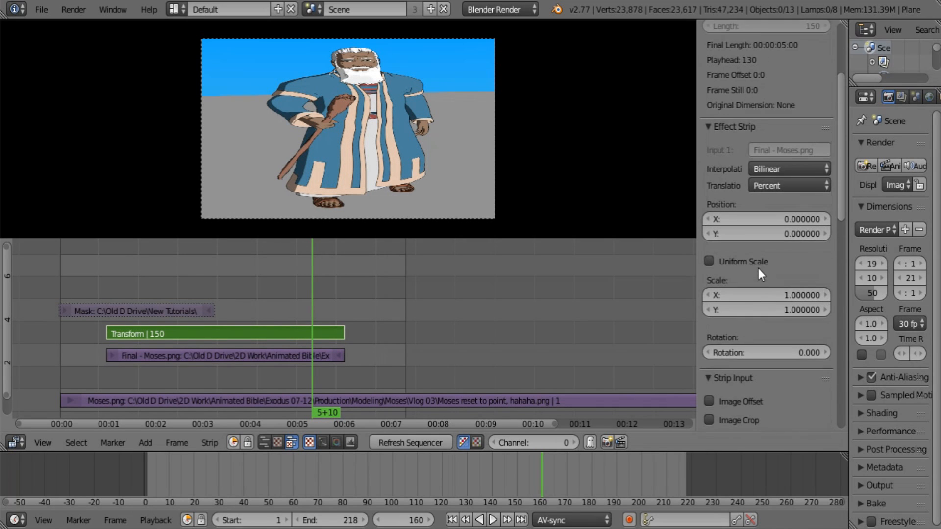
{"action": "left_click_drag", "start_coordinate": [758, 269], "coordinate": [716, 268]}
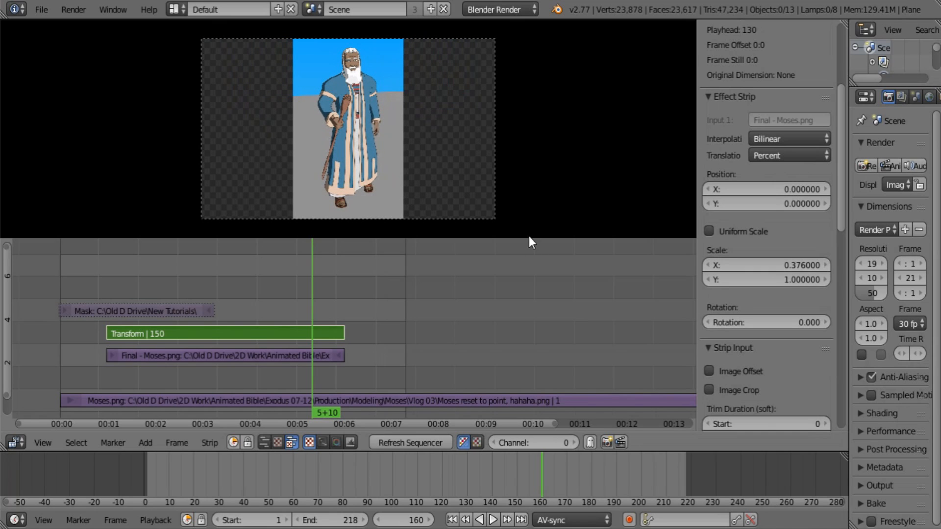
{"action": "left_click_drag", "start_coordinate": [529, 240], "coordinate": [539, 325]}
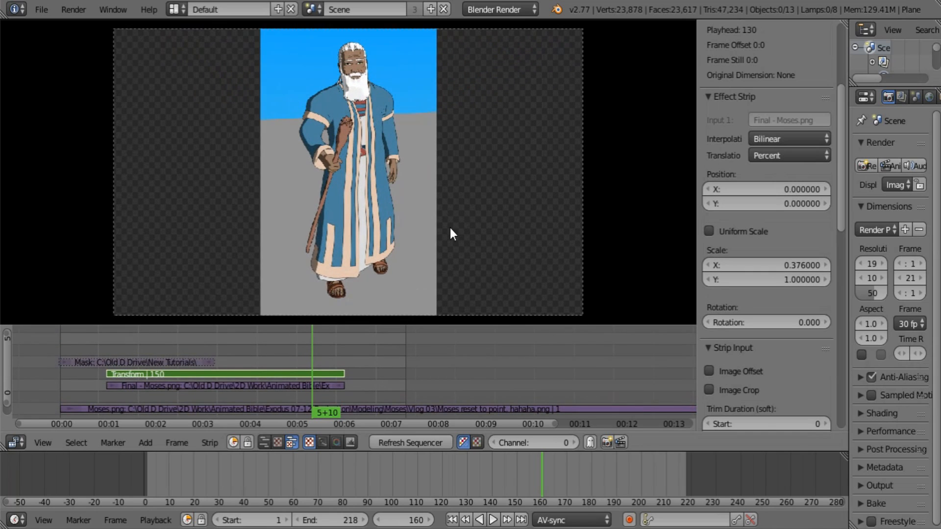
{"action": "middle_click_drag", "start_coordinate": [450, 228], "coordinate": [459, 220]}
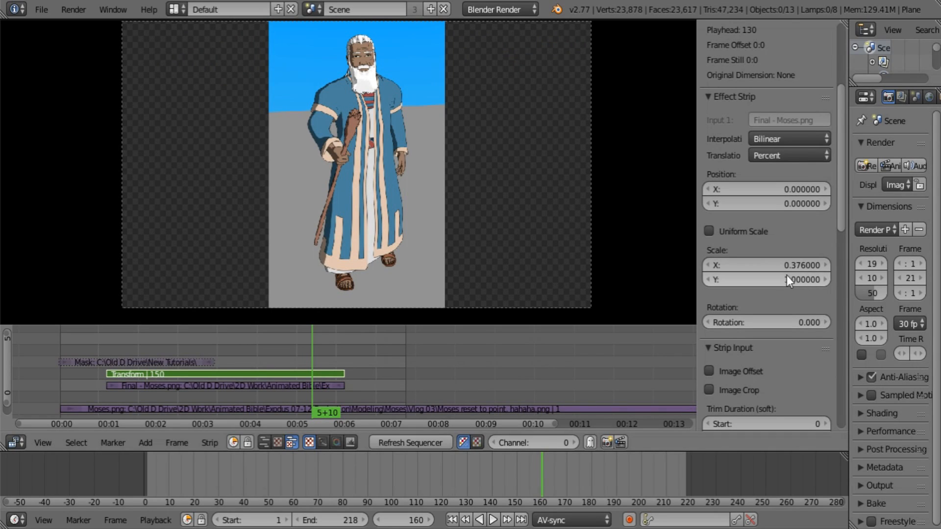
{"action": "left_click_drag", "start_coordinate": [787, 271], "coordinate": [762, 271]}
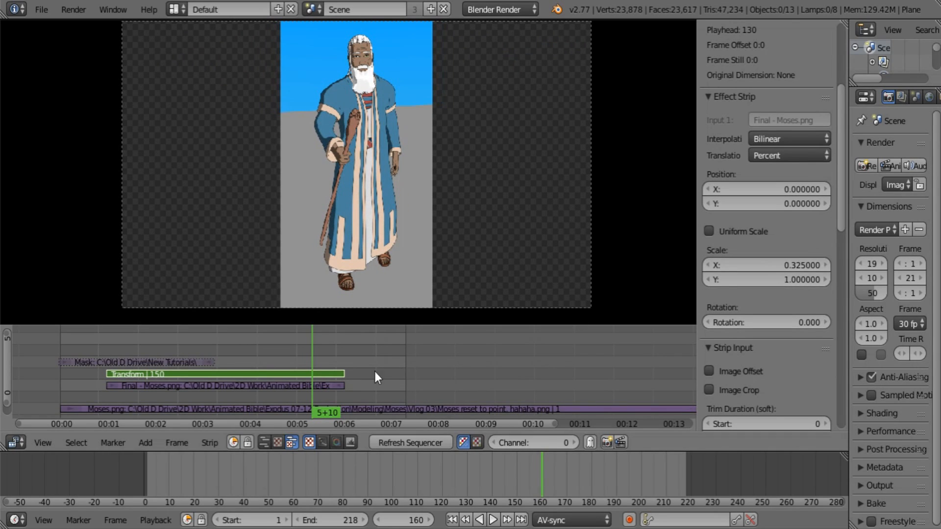
Step: Set the Transform strip's blend mode to Alpha Over so it composites over the Moses.png strip
{"action": "middle_click_drag", "start_coordinate": [375, 372], "coordinate": [414, 364]}
{"action": "scroll", "coordinate": [755, 211], "scroll_direction": "up", "scroll_amount": 8}
{"action": "left_click", "coordinate": [742, 90]}
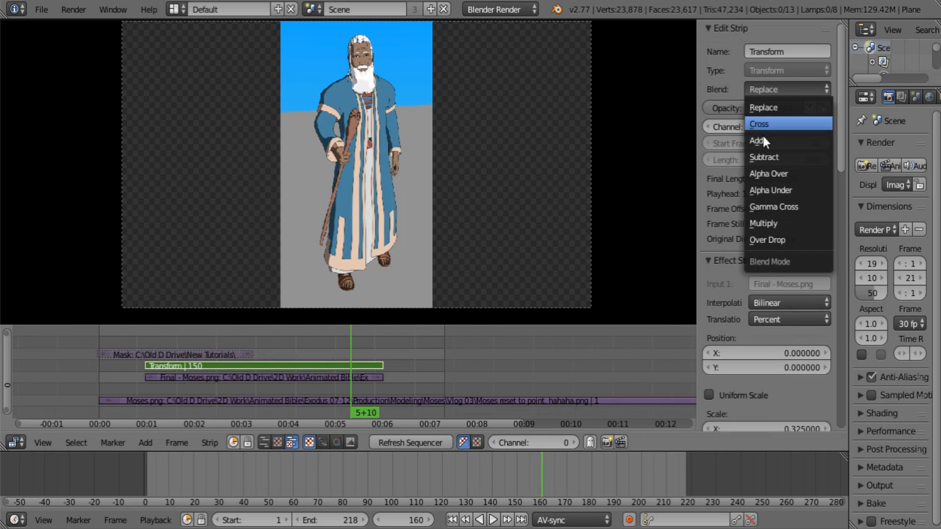
{"action": "left_click", "coordinate": [772, 171]}
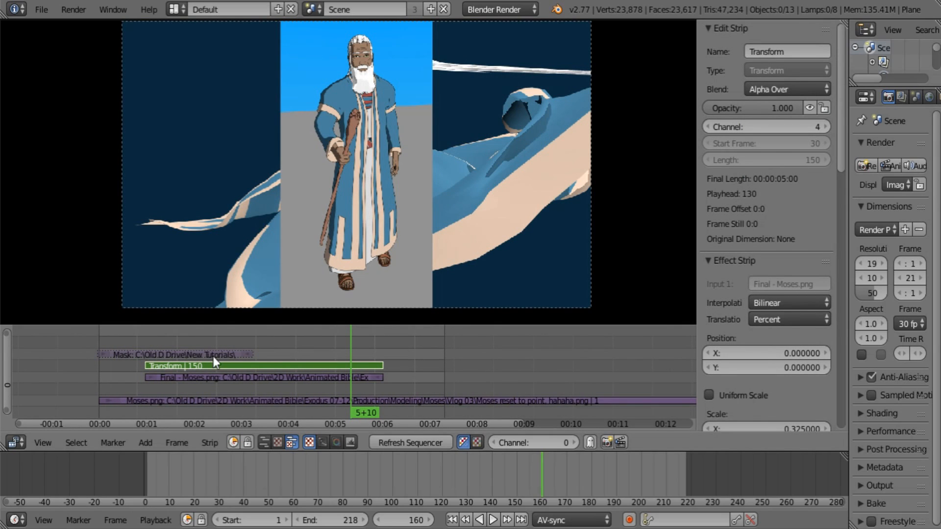
Step: Move the Mask strip to start at frame 30 and place the playhead at frame 68
{"action": "left_click", "coordinate": [197, 353]}
{"action": "key", "text": "g"}
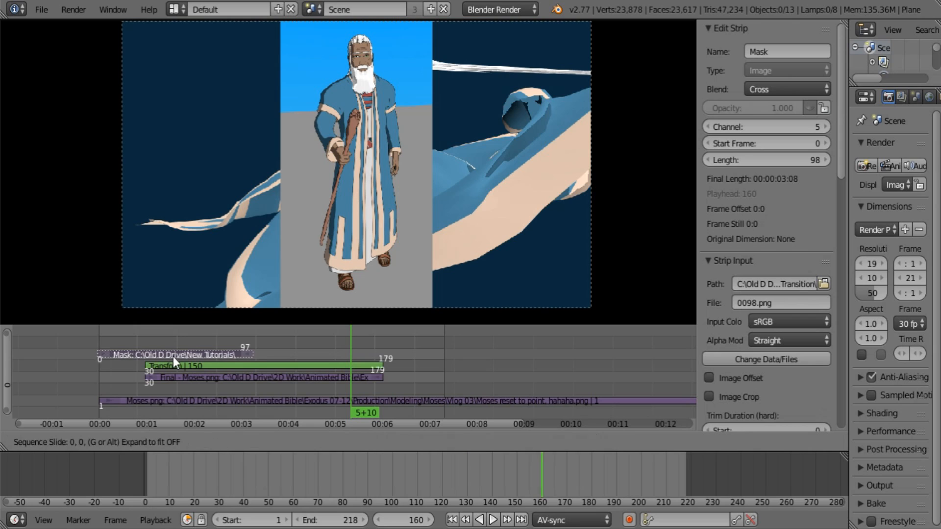
{"action": "left_click", "coordinate": [219, 357]}
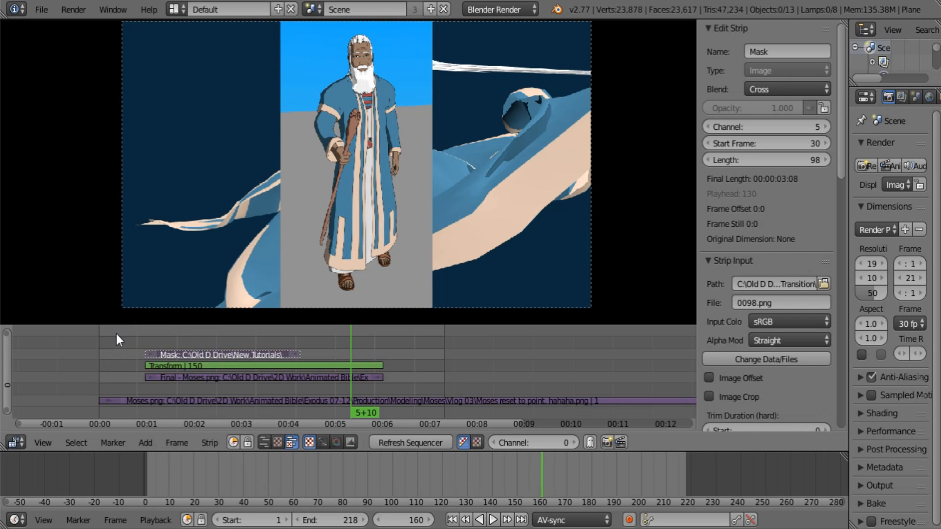
{"action": "left_click_drag", "start_coordinate": [127, 336], "coordinate": [205, 350]}
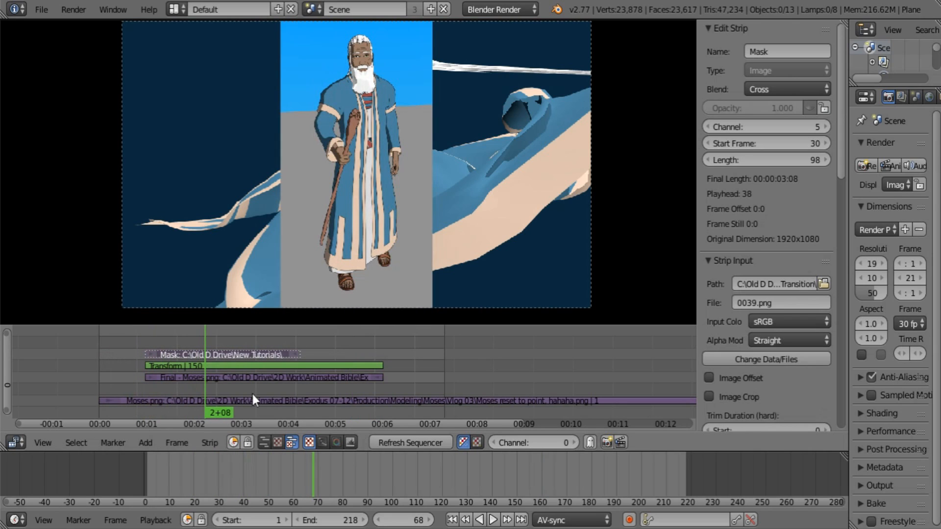
Step: Add a Mask modifier to the Transform strip and choose the Mask strip as its mask source
{"action": "left_click", "coordinate": [275, 366]}
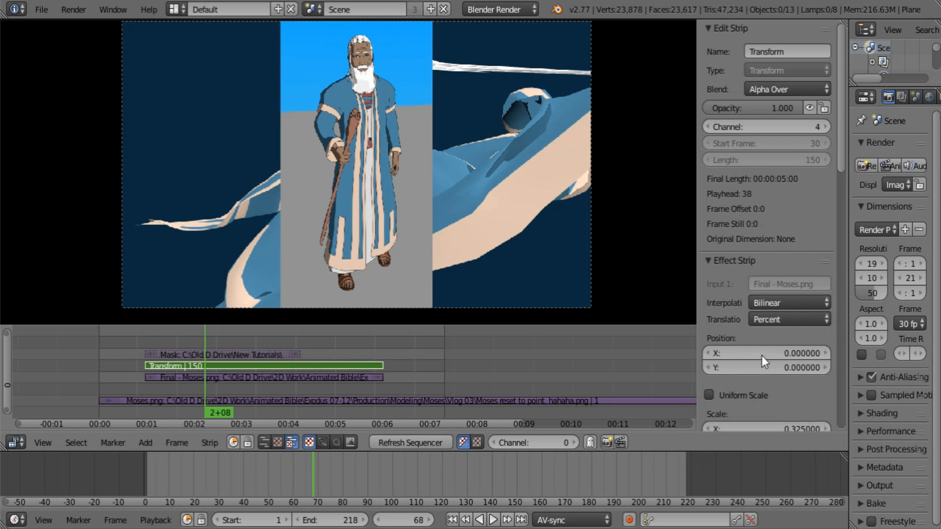
{"action": "scroll", "coordinate": [794, 299], "scroll_direction": "down", "scroll_amount": 20}
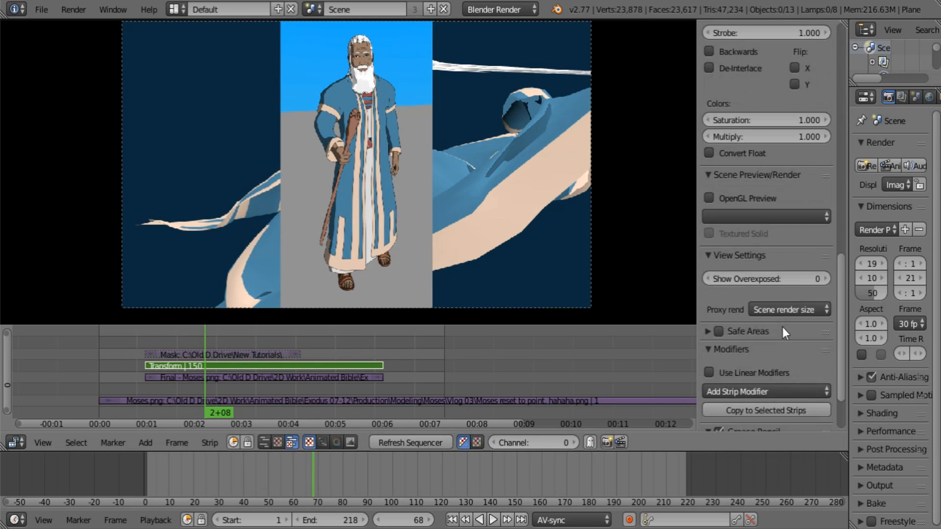
{"action": "scroll", "coordinate": [782, 327], "scroll_direction": "down", "scroll_amount": 5}
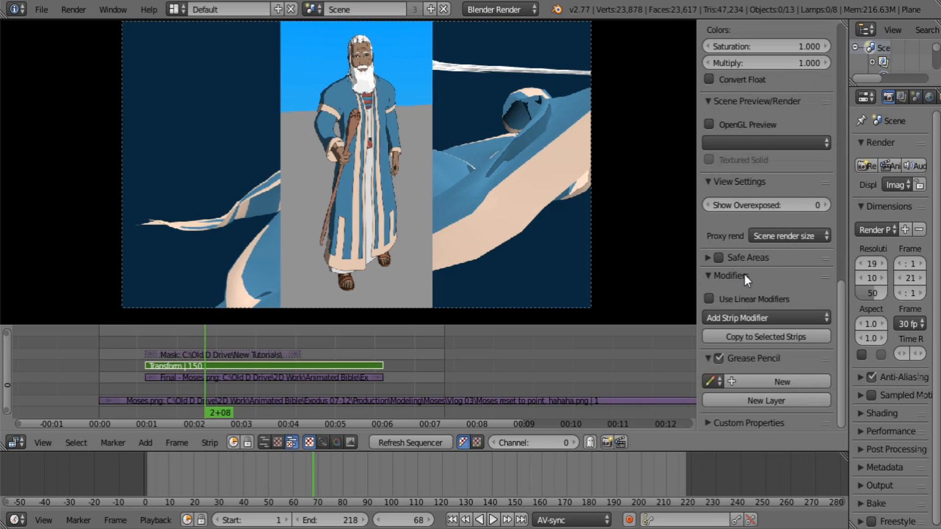
{"action": "left_click", "coordinate": [765, 317]}
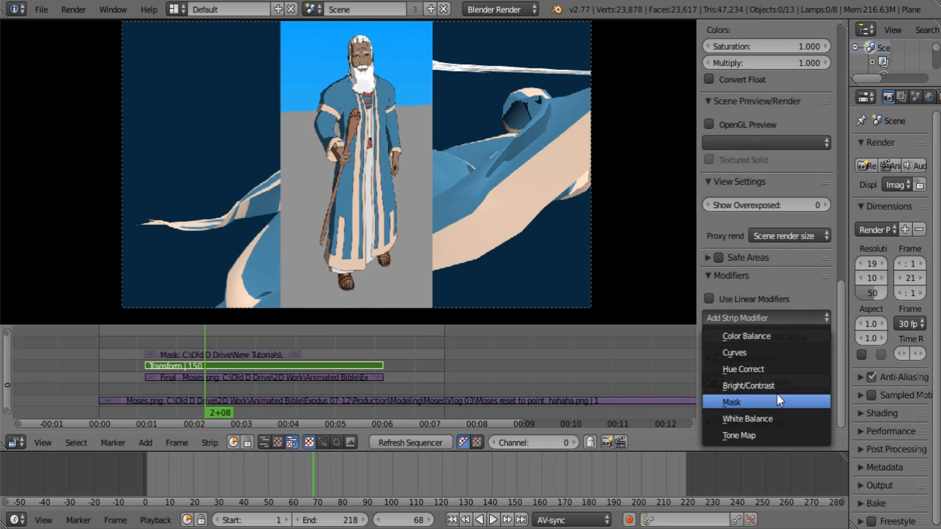
{"action": "left_click", "coordinate": [765, 402]}
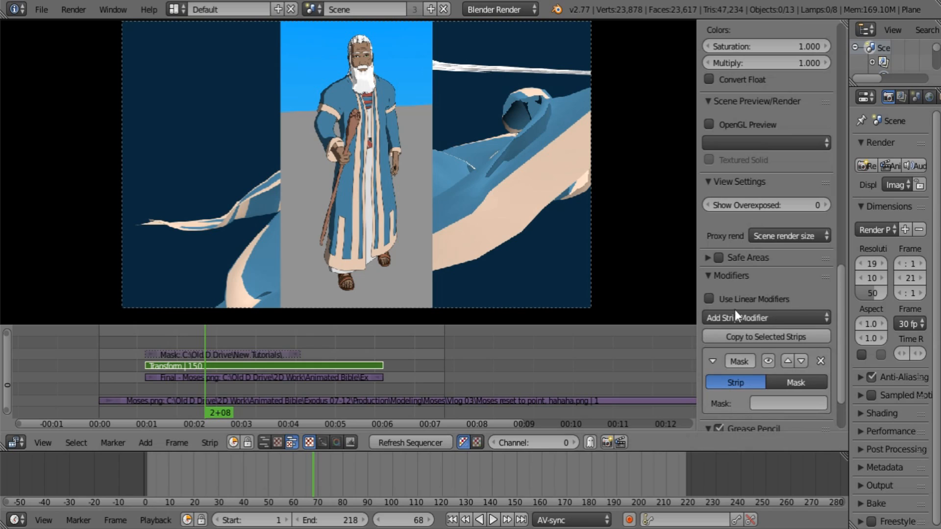
{"action": "scroll", "coordinate": [777, 353], "scroll_direction": "down", "scroll_amount": 3}
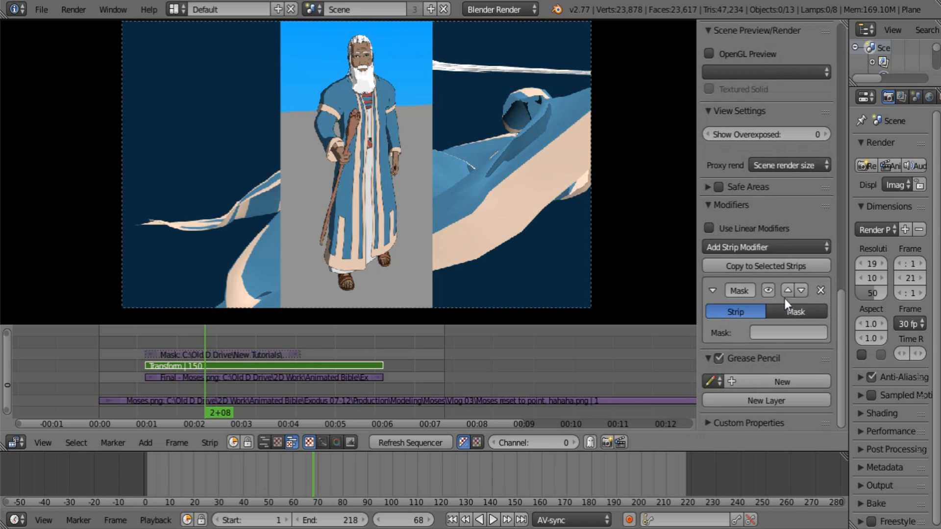
{"action": "left_click", "coordinate": [787, 336]}
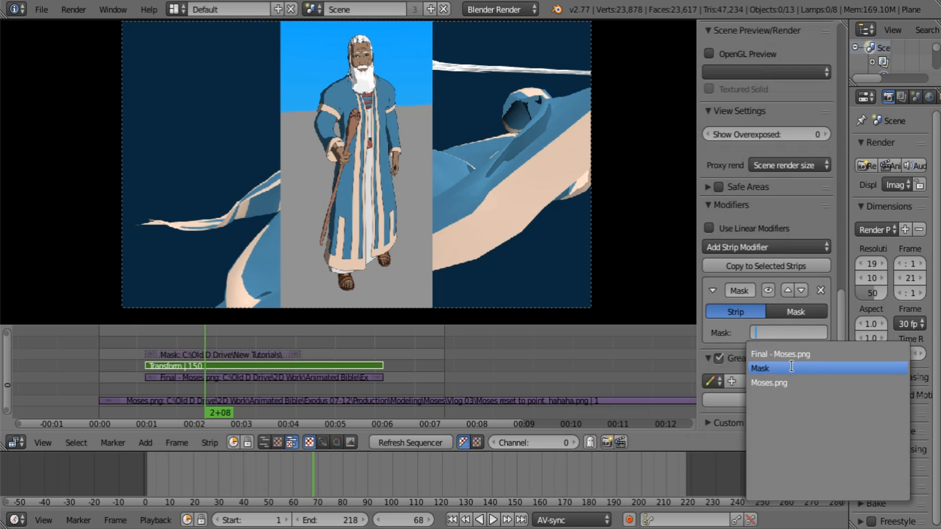
{"action": "left_click", "coordinate": [777, 368]}
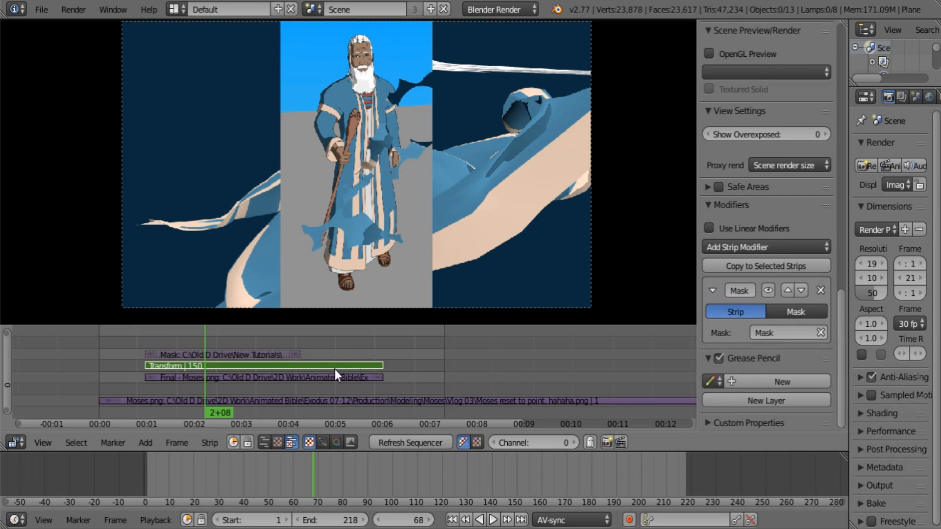
Step: Select the Mask strip and scrub through the masked transition up to frame 169
{"action": "right_click", "coordinate": [232, 355]}
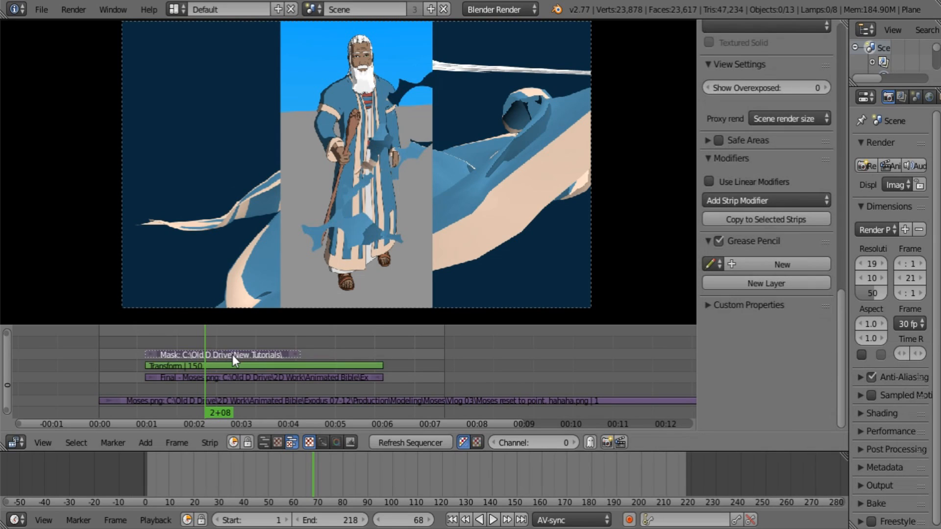
{"action": "left_click", "coordinate": [385, 441]}
{"action": "left_click_drag", "start_coordinate": [143, 332], "coordinate": [365, 370]}
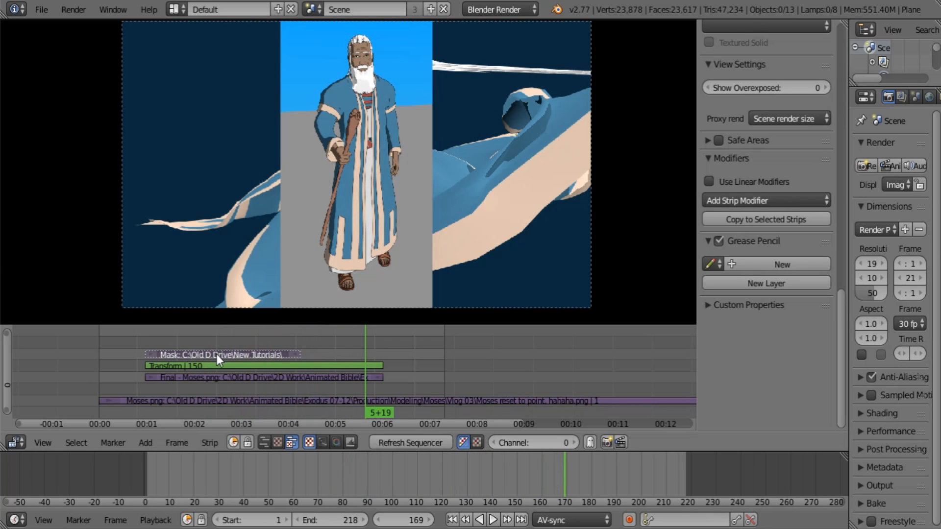
Step: Add a Speed Control effect strip to the Mask strip
{"action": "middle_click_drag", "start_coordinate": [220, 348], "coordinate": [242, 349]}
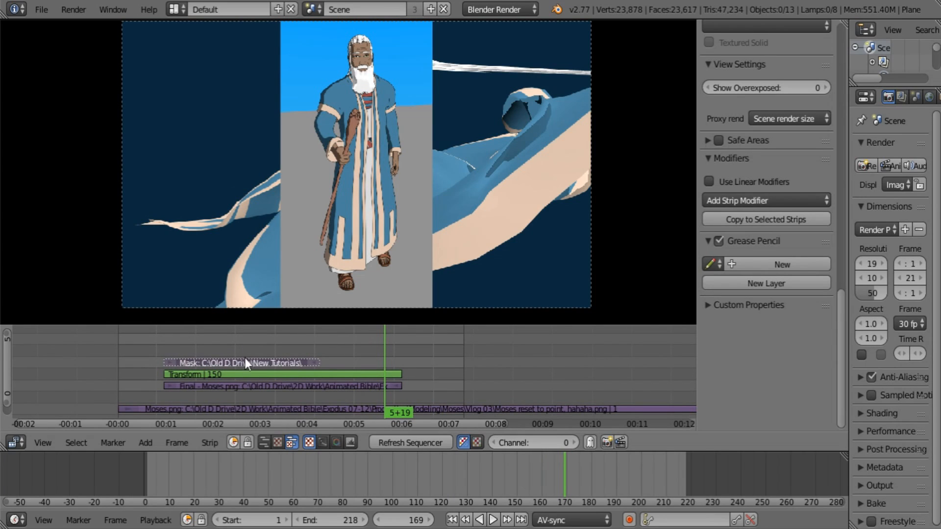
{"action": "key", "text": "shift+a"}
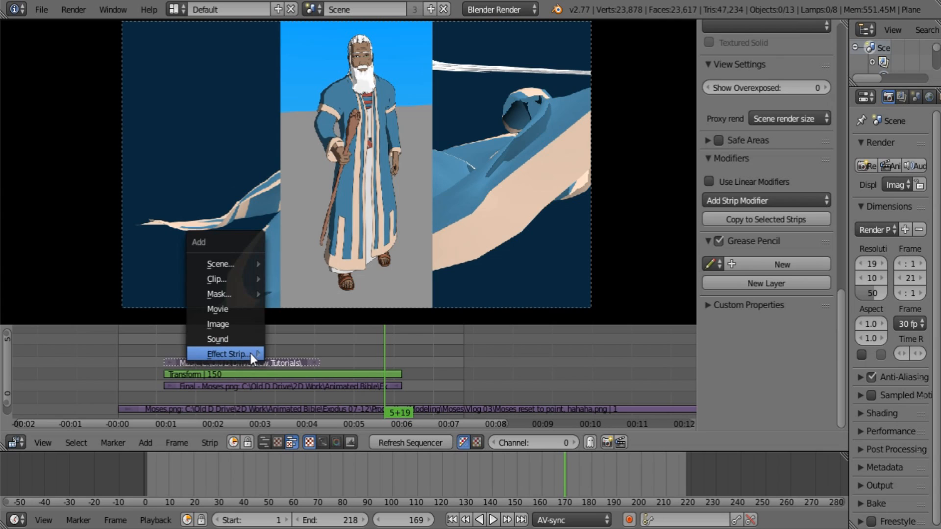
{"action": "mouse_move", "coordinate": [251, 354]}
{"action": "left_click", "coordinate": [319, 324]}
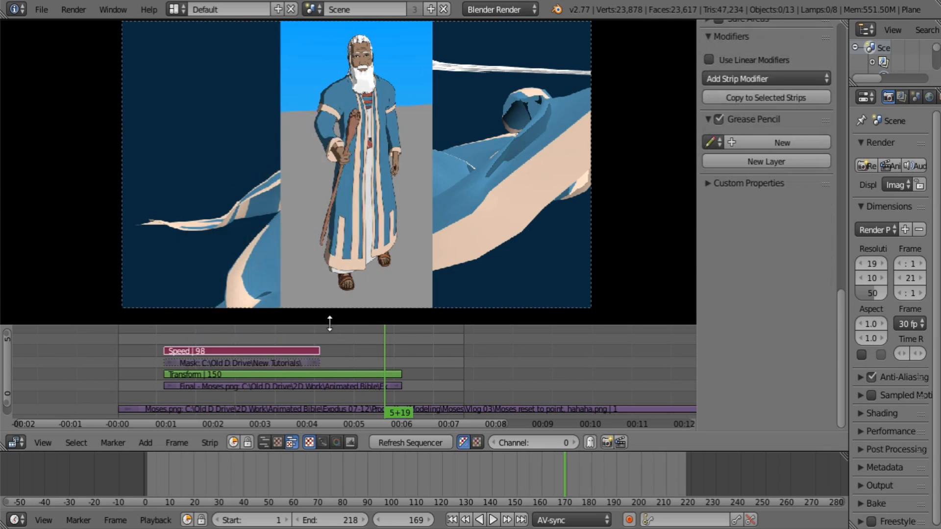
Step: Shorten the Mask strip so it ends at frame 61, and scrub through the sped-up transition
{"action": "right_click", "coordinate": [313, 362]}
{"action": "key", "text": "g"}
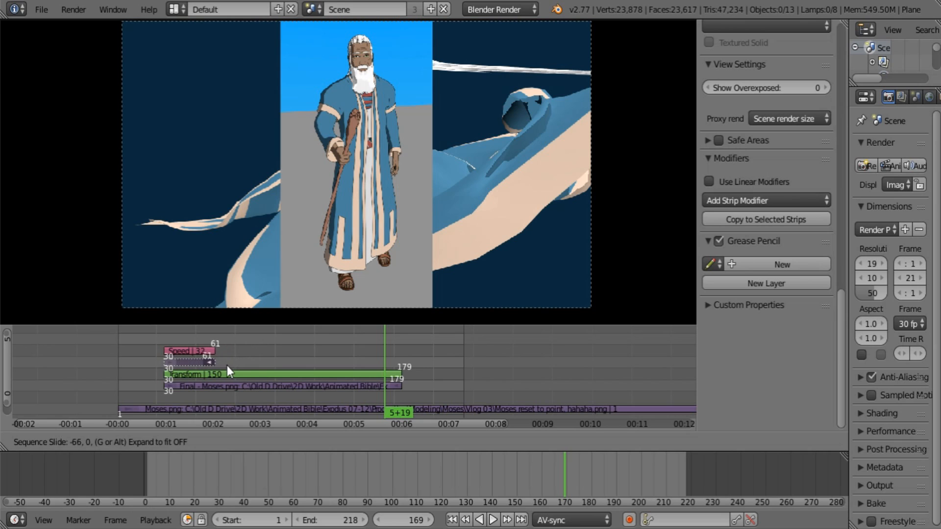
{"action": "left_click", "coordinate": [227, 366]}
{"action": "left_click_drag", "start_coordinate": [179, 338], "coordinate": [286, 346]}
{"action": "right_click", "coordinate": [196, 349]}
{"action": "left_click_drag", "start_coordinate": [290, 345], "coordinate": [184, 337]}
Step: Unmute the Speed strip and group it with the Mask strip into a meta strip on channel 5
{"action": "right_click", "coordinate": [180, 360]}
{"action": "right_click", "coordinate": [189, 351]}
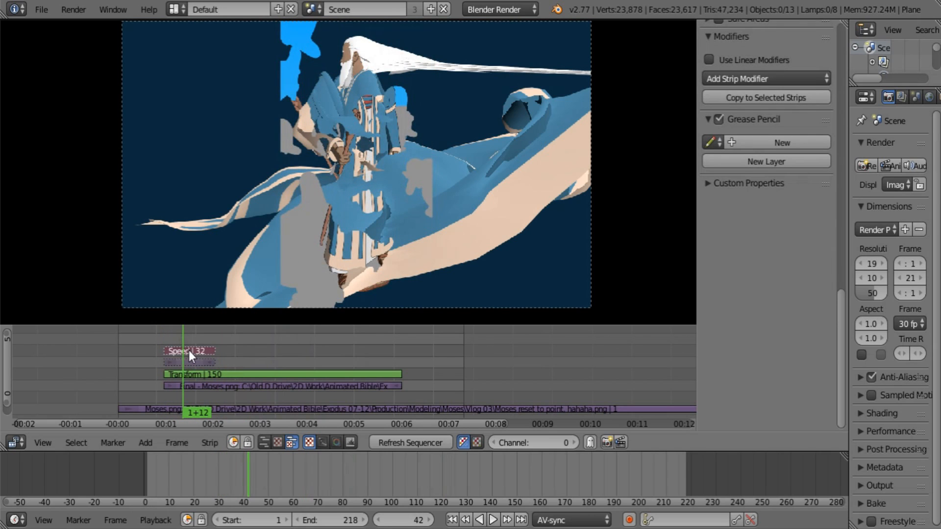
{"action": "key", "text": "alt+h"}
{"action": "right_click", "coordinate": [199, 363]}
{"action": "right_click", "coordinate": [193, 353]}
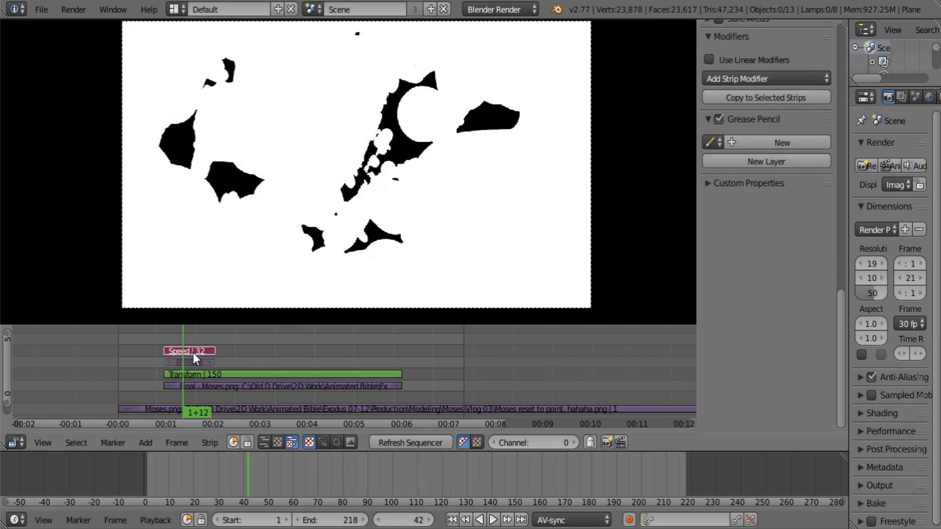
{"action": "key", "text": "ctrl+g"}
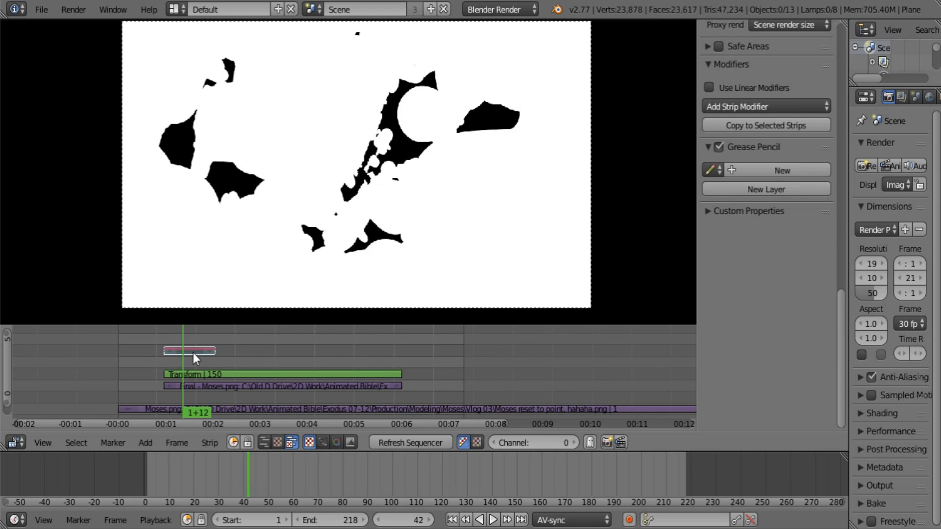
{"action": "key", "text": "g"}
{"action": "left_click", "coordinate": [193, 363]}
Step: Set the mask source of the Transform strip's Mask modifier to MetaStrip
{"action": "right_click", "coordinate": [275, 375]}
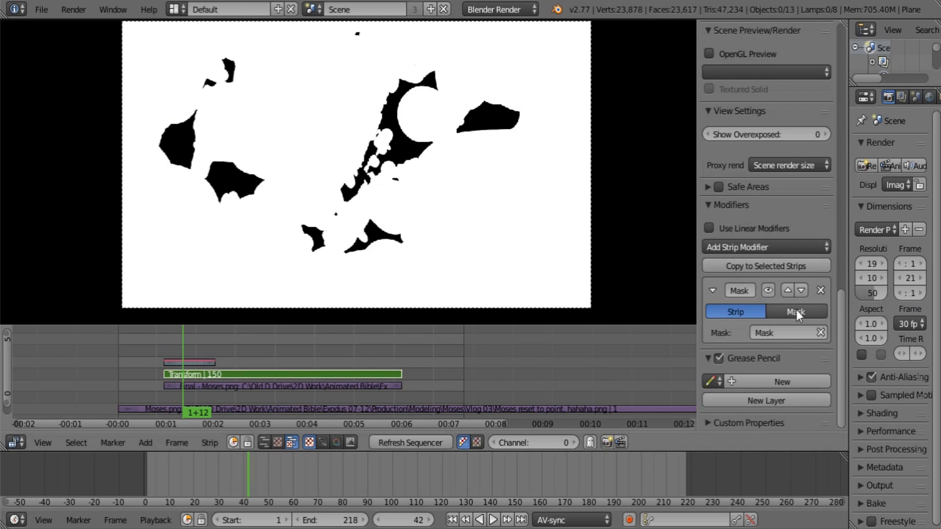
{"action": "left_click", "coordinate": [790, 332]}
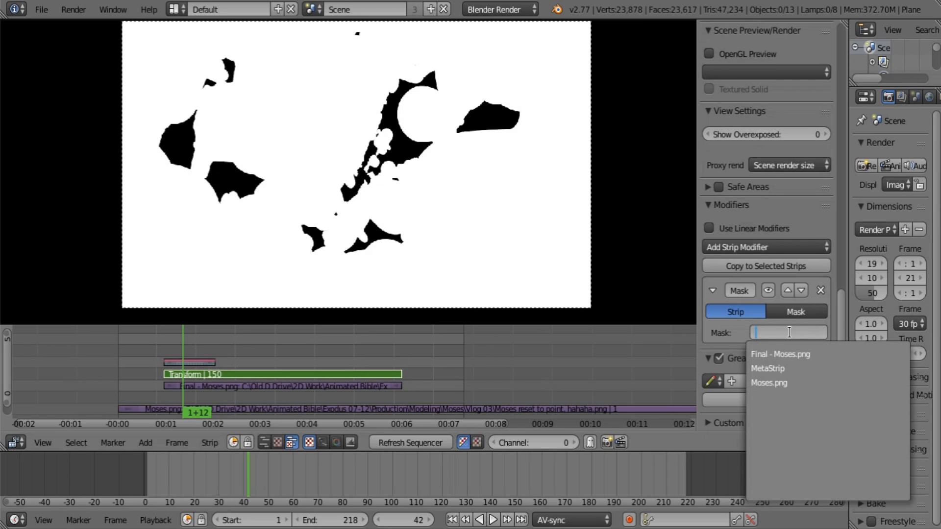
{"action": "left_click", "coordinate": [786, 367]}
Step: Rename the meta strip to New Mask and mute it
{"action": "scroll", "coordinate": [784, 383], "scroll_direction": "up", "scroll_amount": 15}
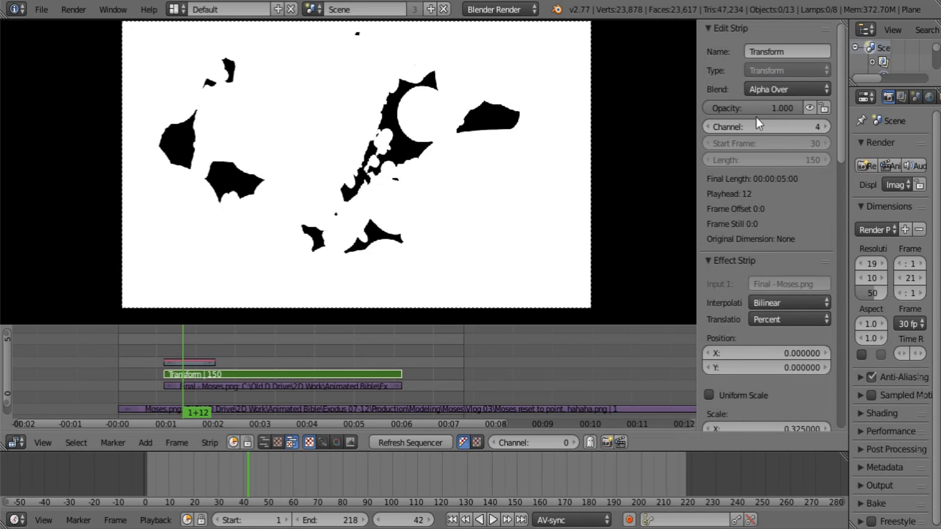
{"action": "right_click", "coordinate": [191, 362]}
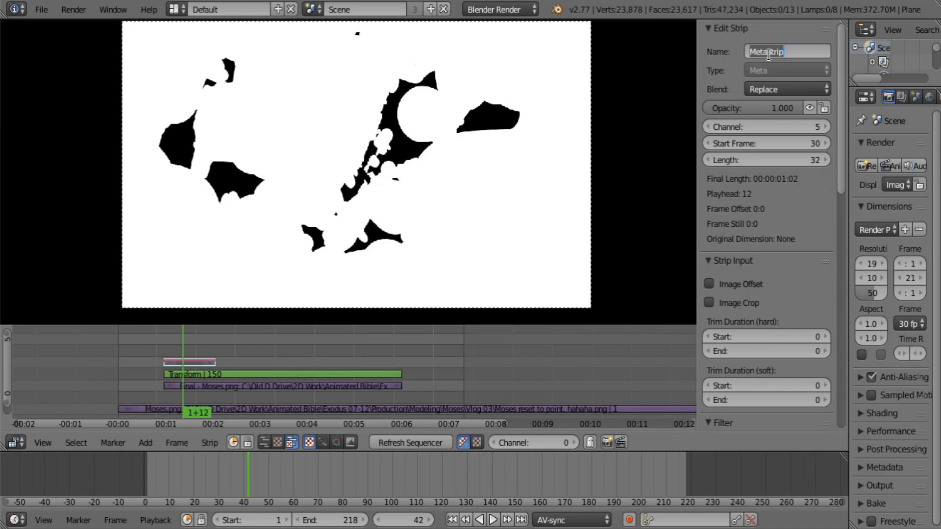
{"action": "type", "text": "New Mask"}
{"action": "key", "text": "Return"}
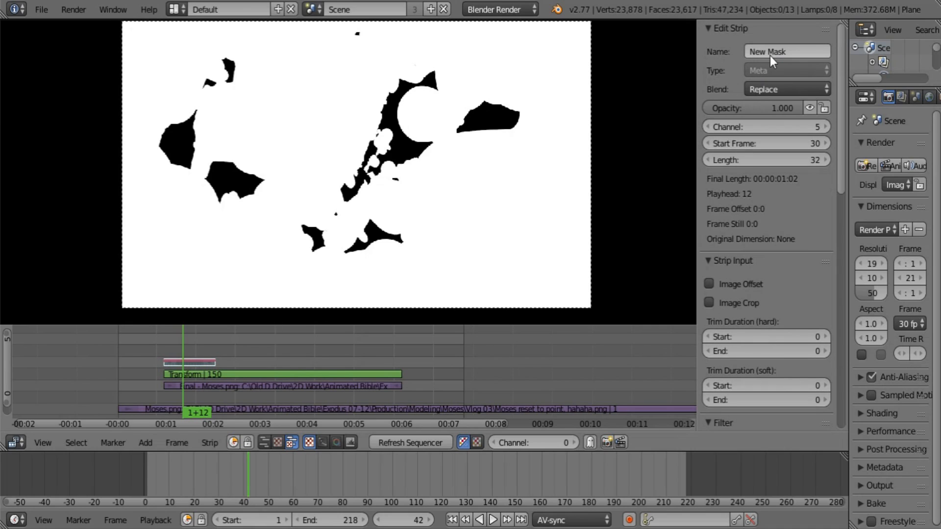
{"action": "key", "text": "h"}
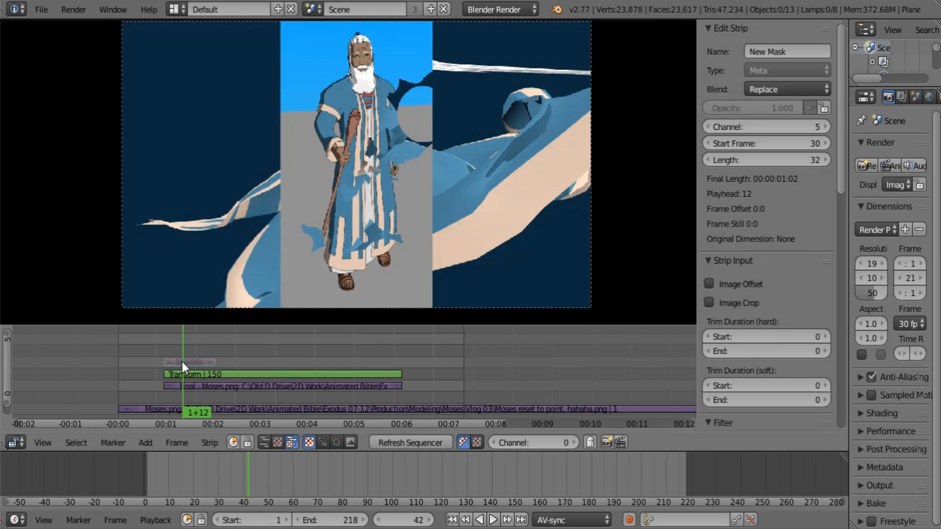
Step: Play back and scrub through the transition to check the masking by the New Mask strip
{"action": "key", "text": "alt+a"}
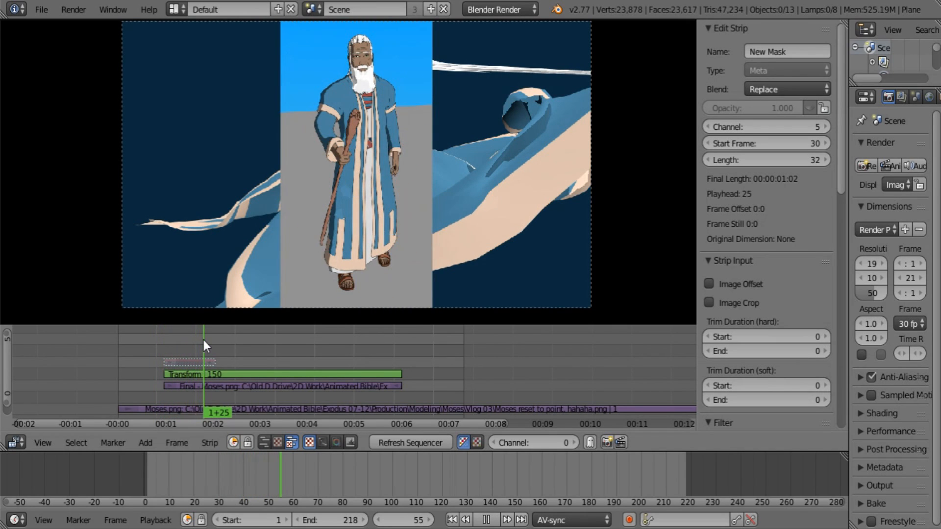
{"action": "left_click_drag", "start_coordinate": [203, 345], "coordinate": [175, 350]}
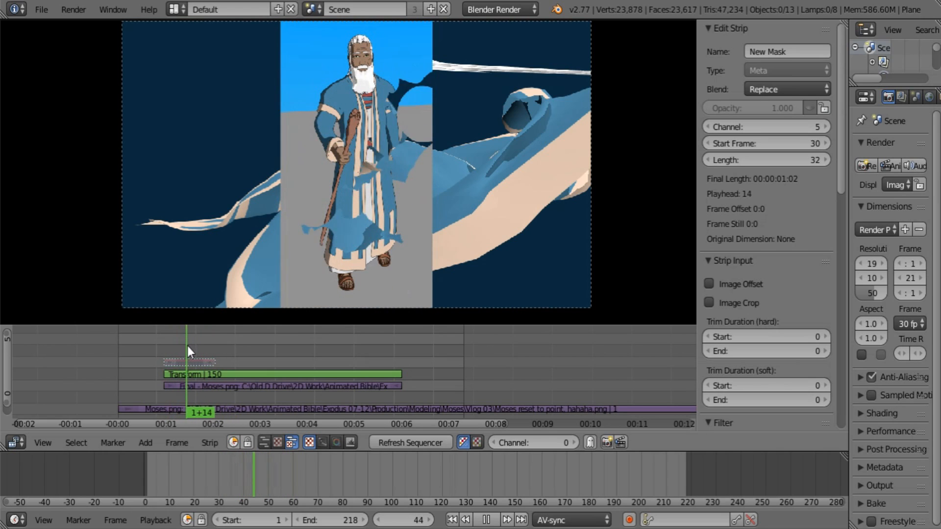
{"action": "key", "text": "alt+a"}
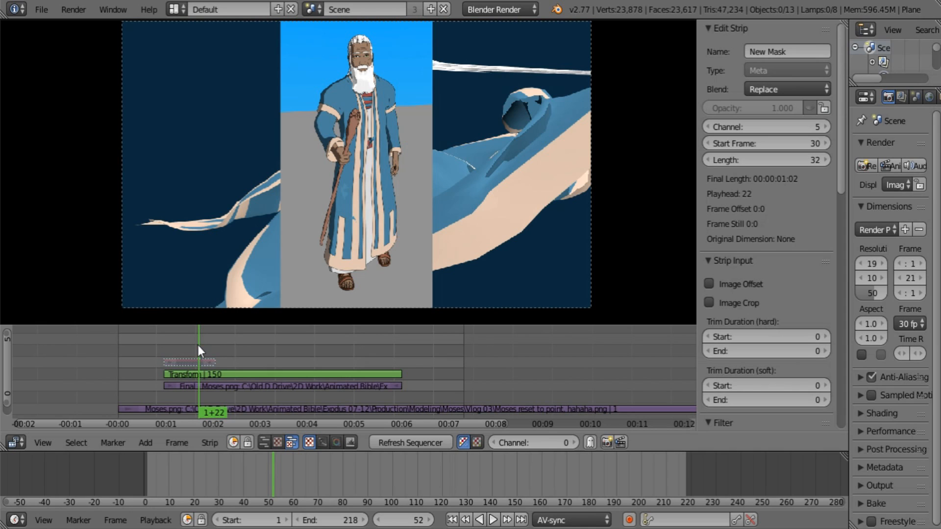
{"action": "left_click_drag", "start_coordinate": [153, 345], "coordinate": [411, 346]}
{"action": "key", "text": "alt+a"}
{"action": "key", "text": "alt+a"}
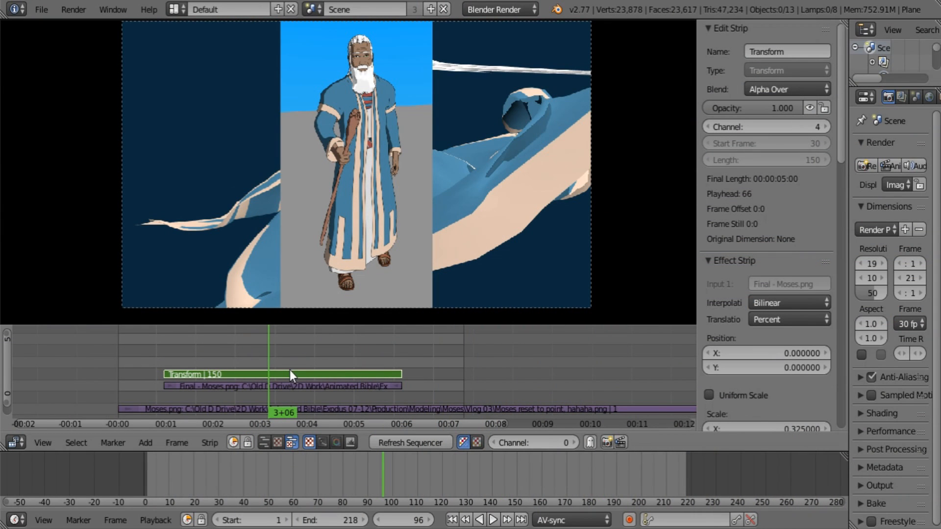
Step: Add a Color effect strip and place it on channel 5 above the Transform strip, starting at frame 22
{"action": "right_click", "coordinate": [300, 349]}
{"action": "key", "text": "shift+a"}
{"action": "mouse_move", "coordinate": [301, 352]}
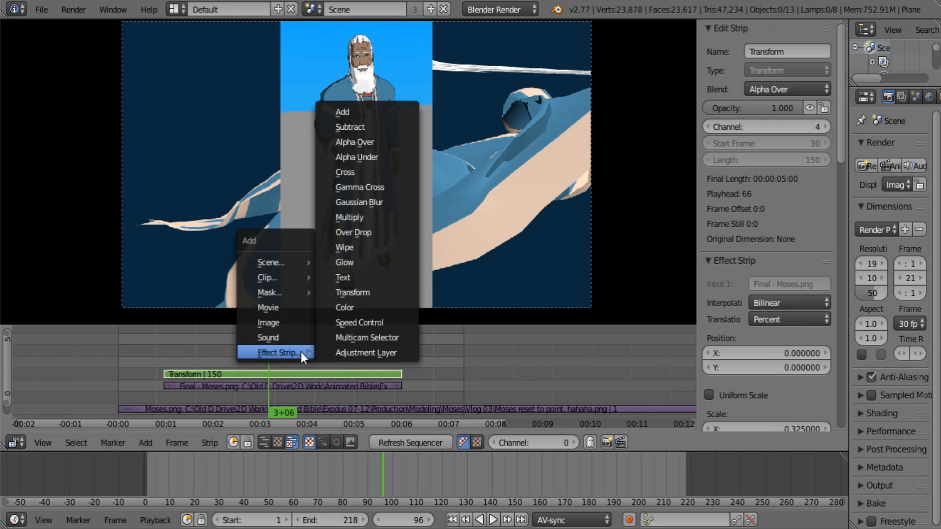
{"action": "left_click", "coordinate": [343, 307]}
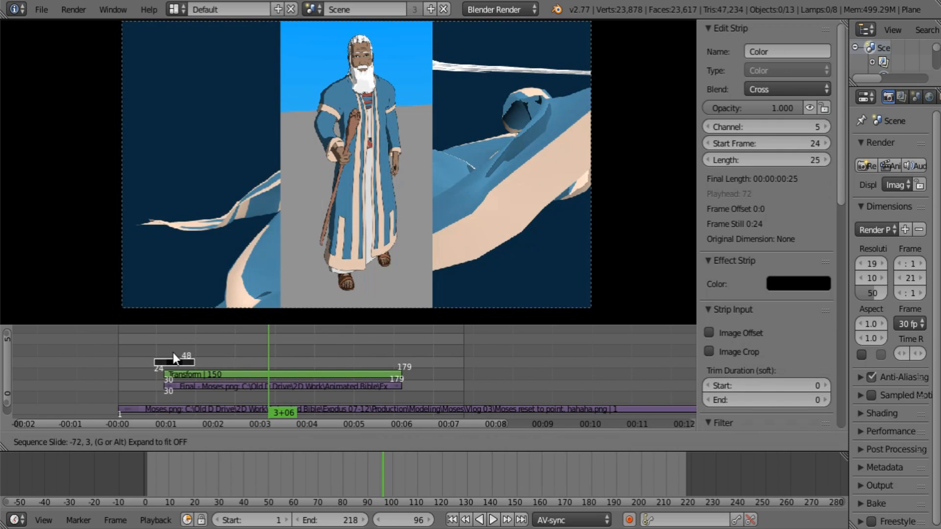
{"action": "left_click", "coordinate": [169, 355]}
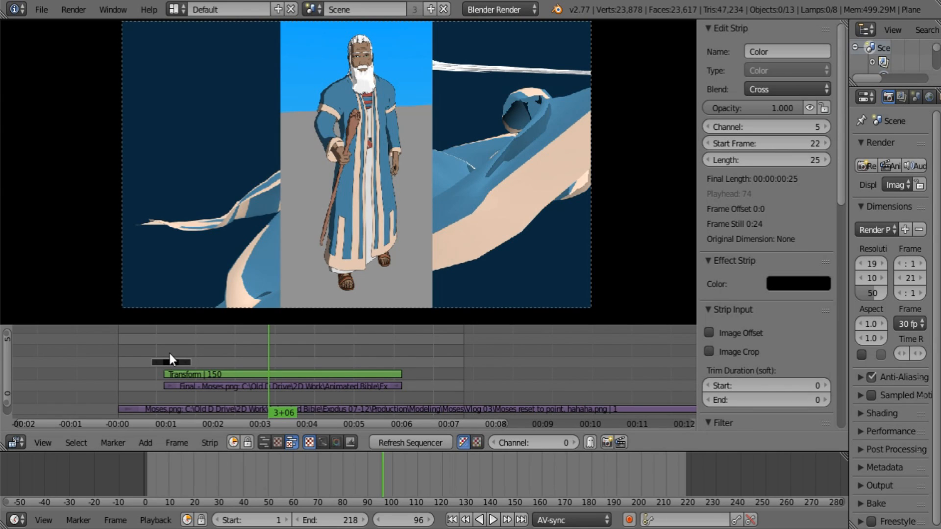
Step: Enable Image Offset on the Color strip and change its color to bright blue
{"action": "left_click", "coordinate": [709, 333]}
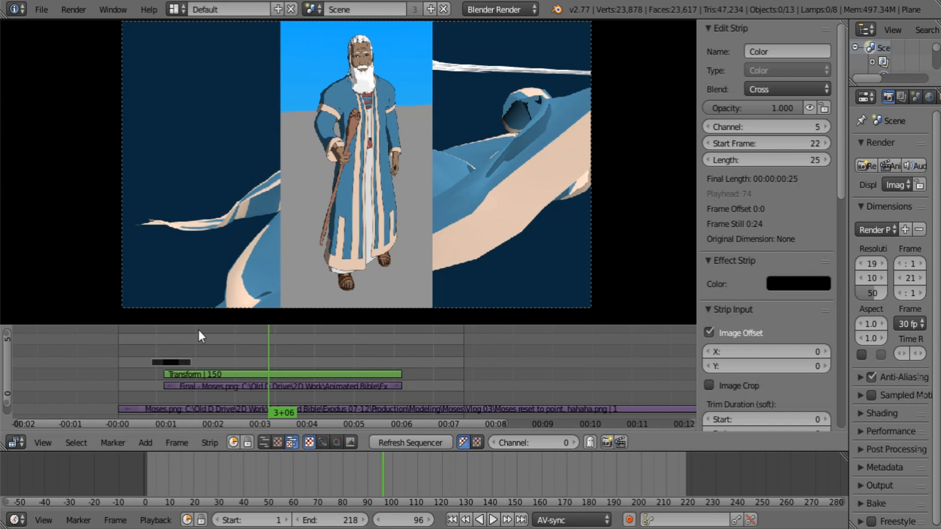
{"action": "left_click_drag", "start_coordinate": [166, 344], "coordinate": [178, 340]}
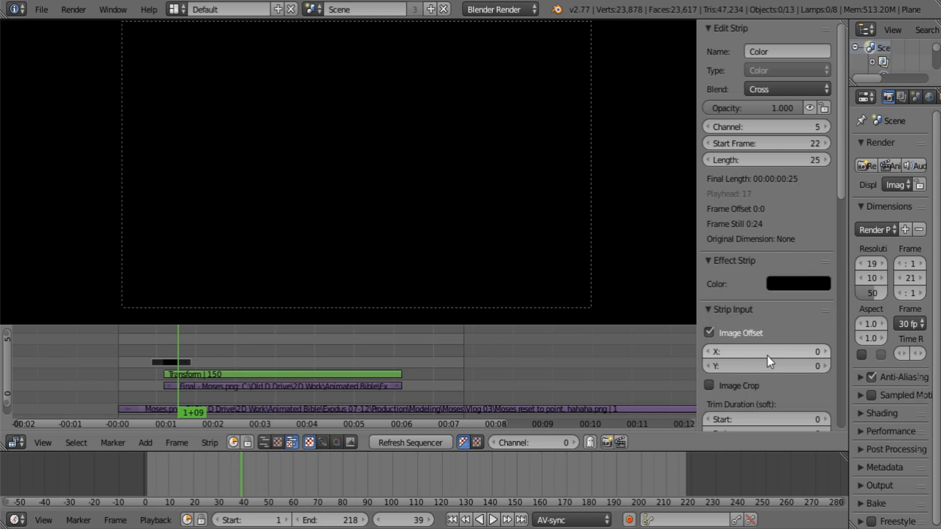
{"action": "left_click", "coordinate": [806, 282]}
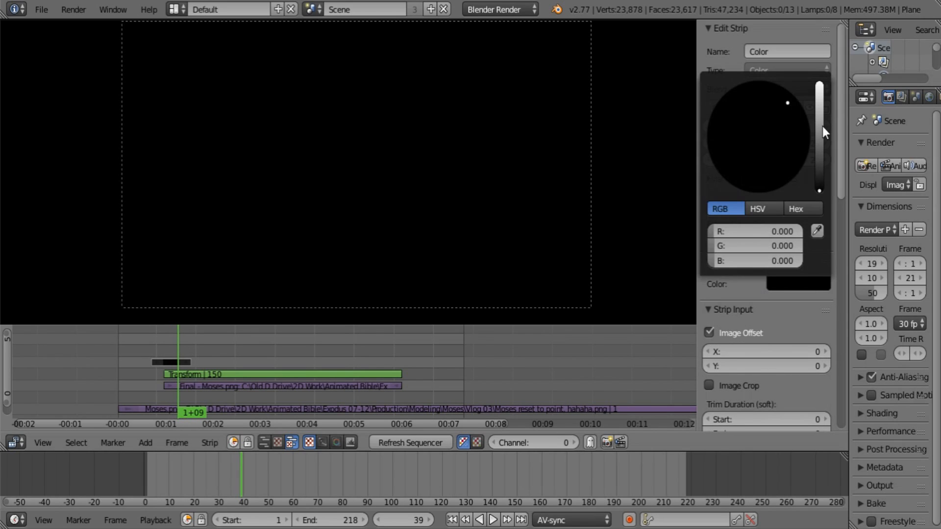
{"action": "left_click_drag", "start_coordinate": [822, 127], "coordinate": [819, 82]}
{"action": "left_click_drag", "start_coordinate": [784, 115], "coordinate": [798, 95]}
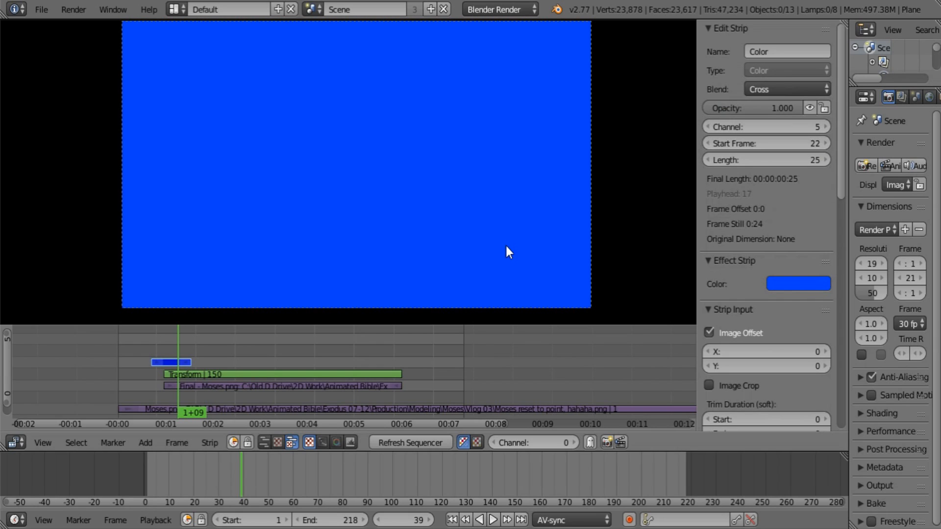
Step: Set the Color strip's horizontal image offset to -1954 so the blue fill moves out of frame
{"action": "scroll", "coordinate": [765, 350], "scroll_direction": "down", "scroll_amount": 2}
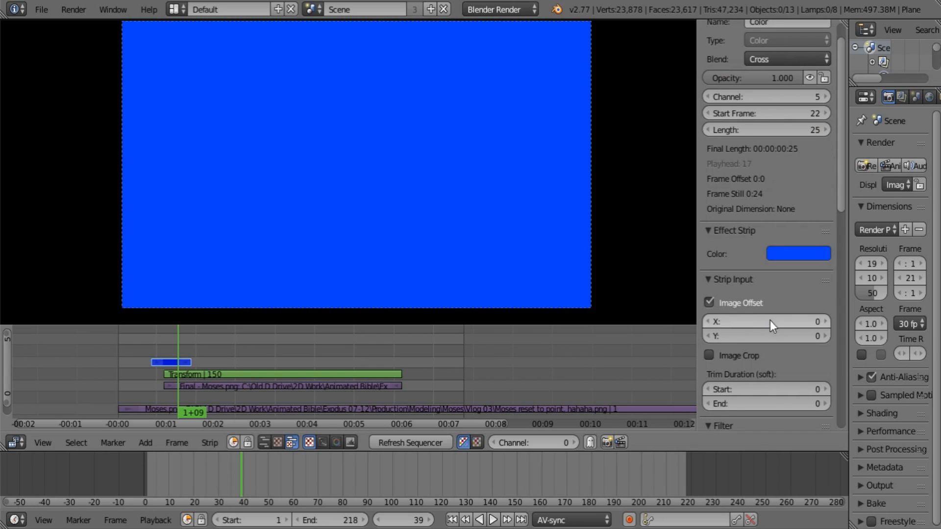
{"action": "left_click_drag", "start_coordinate": [770, 321], "coordinate": [689, 321]}
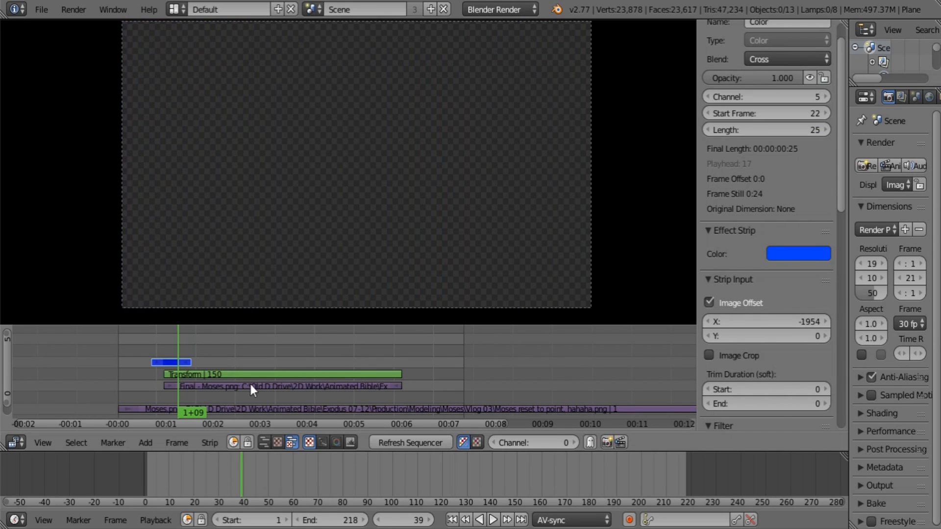
{"action": "scroll", "coordinate": [249, 381], "scroll_direction": "up", "scroll_amount": 1}
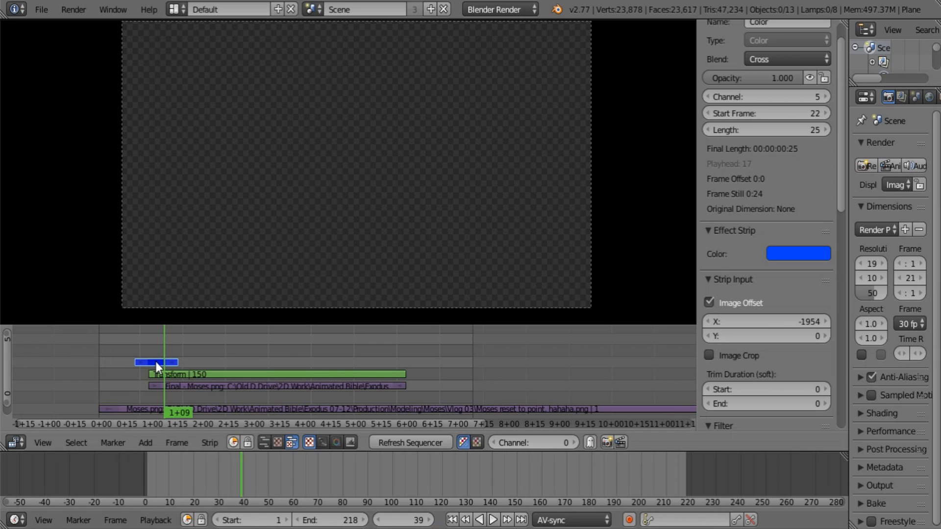
Step: Add a Wipe effect from the Color strip to the Transform strip, set its blend to Alpha Over, and scrub through it
{"action": "left_click", "coordinate": [213, 376]}
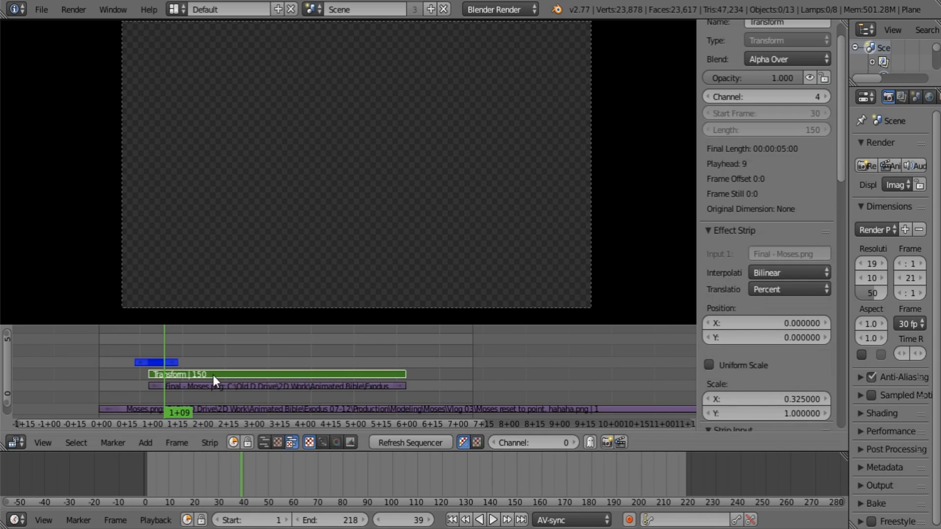
{"action": "key", "text": "shift+a"}
{"action": "mouse_move", "coordinate": [221, 362]}
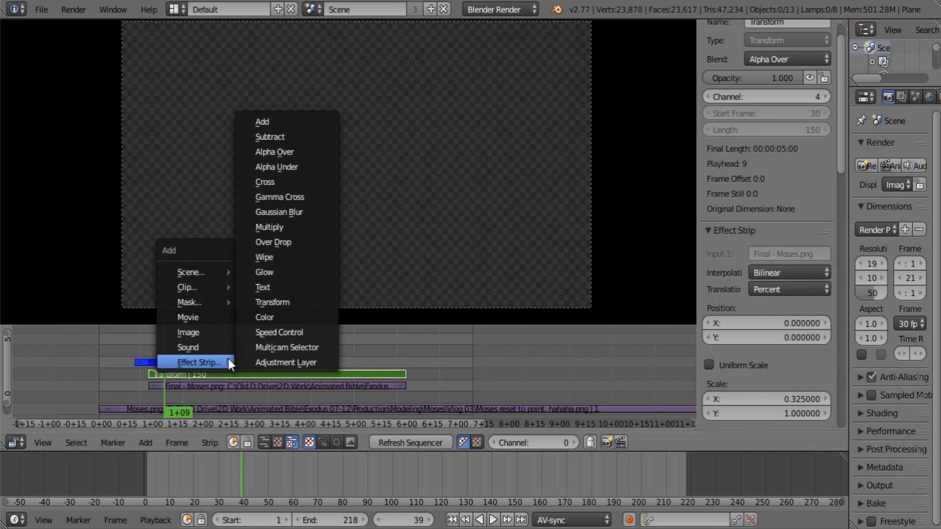
{"action": "left_click", "coordinate": [275, 260]}
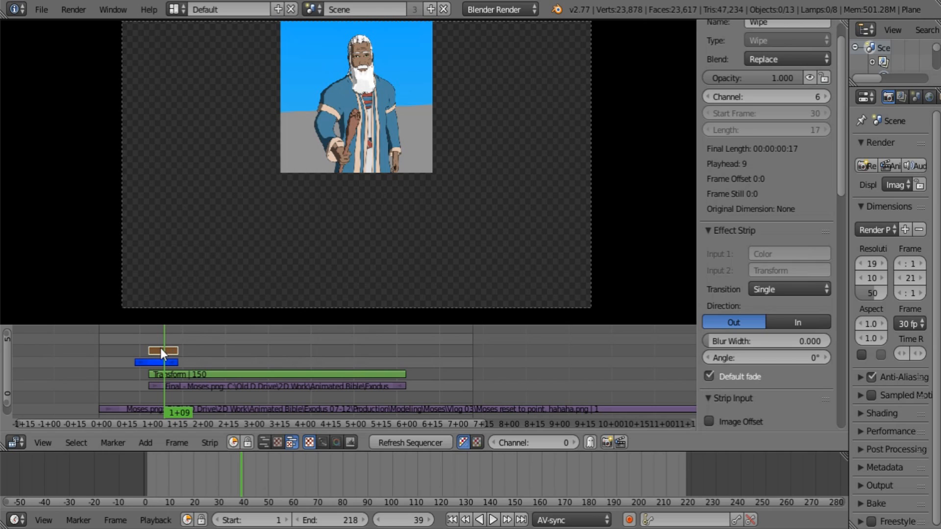
{"action": "left_click", "coordinate": [799, 58]}
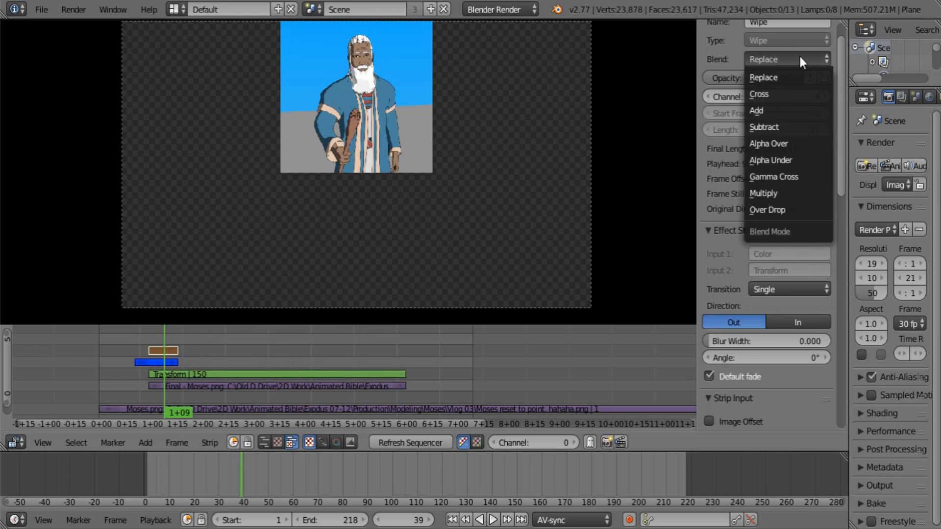
{"action": "left_click", "coordinate": [783, 142]}
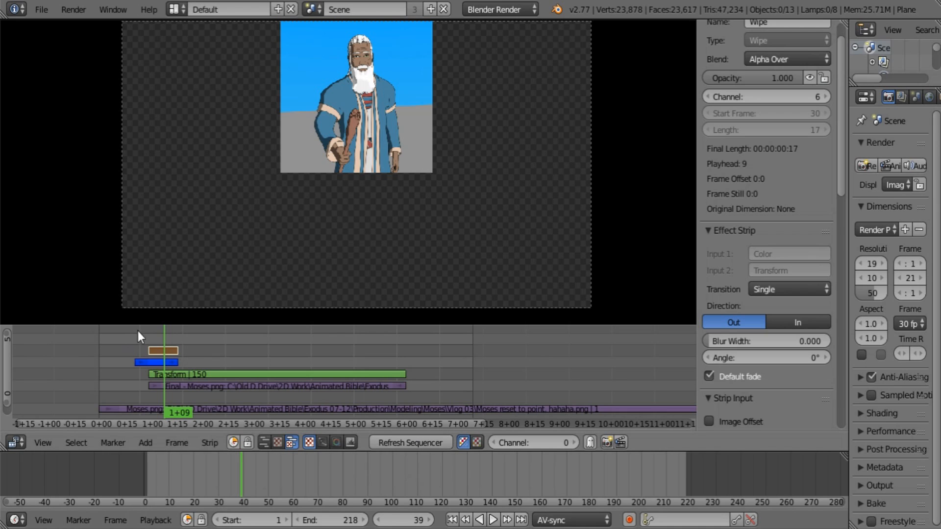
{"action": "mouse_move", "coordinate": [147, 332]}
{"action": "left_mouse_down"}
{"action": "mouse_move", "coordinate": [180, 334]}
{"action": "mouse_move", "coordinate": [149, 340]}
{"action": "mouse_move", "coordinate": [178, 337]}
{"action": "mouse_move", "coordinate": [150, 342]}
{"action": "mouse_move", "coordinate": [178, 338]}
{"action": "mouse_move", "coordinate": [161, 342]}
{"action": "left_mouse_up"}
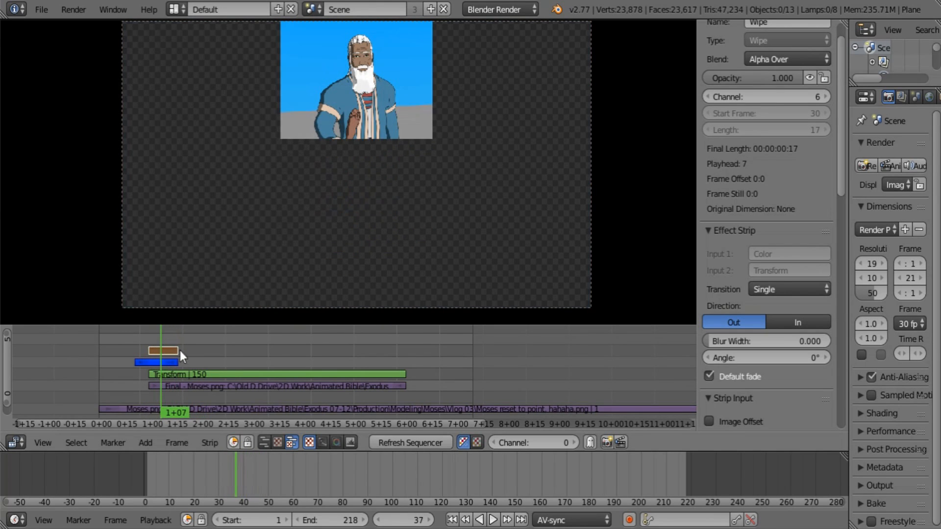
Step: Mute the Transform strip and scrub through the wipe
{"action": "left_click", "coordinate": [201, 374]}
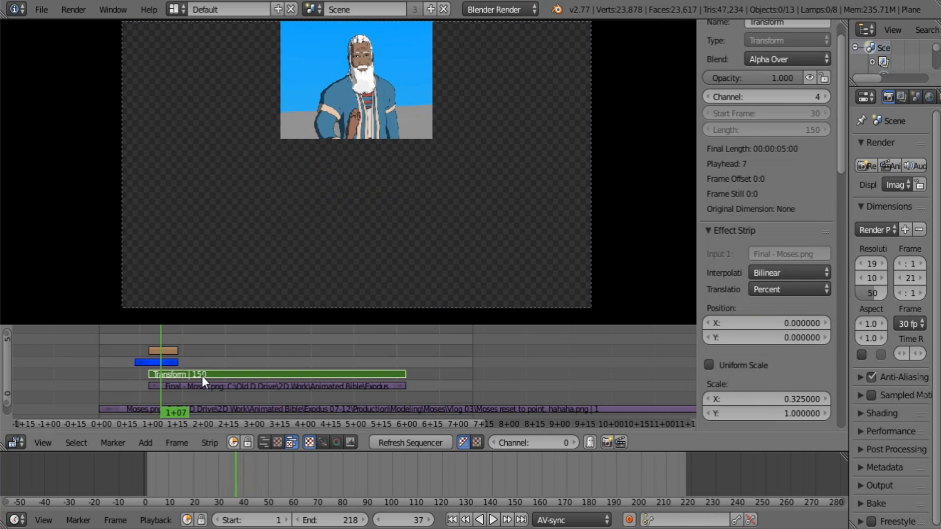
{"action": "left_click", "coordinate": [804, 73]}
{"action": "left_click_drag", "start_coordinate": [147, 337], "coordinate": [166, 341]}
Step: Set the Color strip's blend mode to Alpha Over and play back the wipe
{"action": "left_click", "coordinate": [169, 361]}
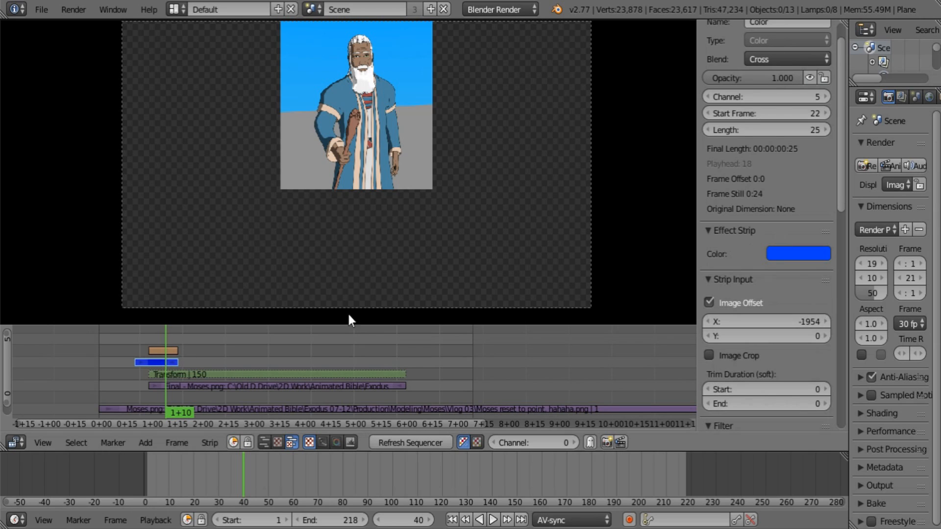
{"action": "left_click", "coordinate": [775, 57]}
{"action": "left_click", "coordinate": [769, 143]}
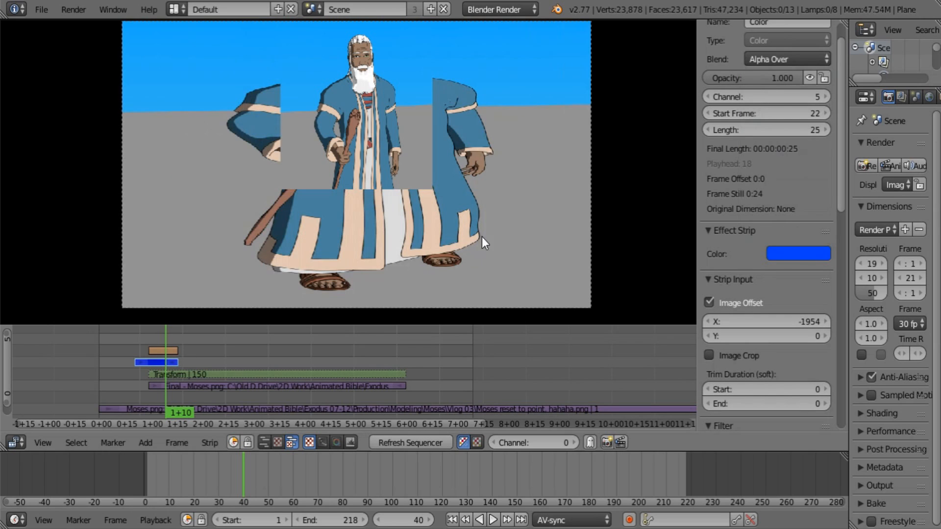
{"action": "left_click", "coordinate": [142, 337]}
{"action": "key", "text": "alt+a"}
{"action": "key", "text": "alt+a"}
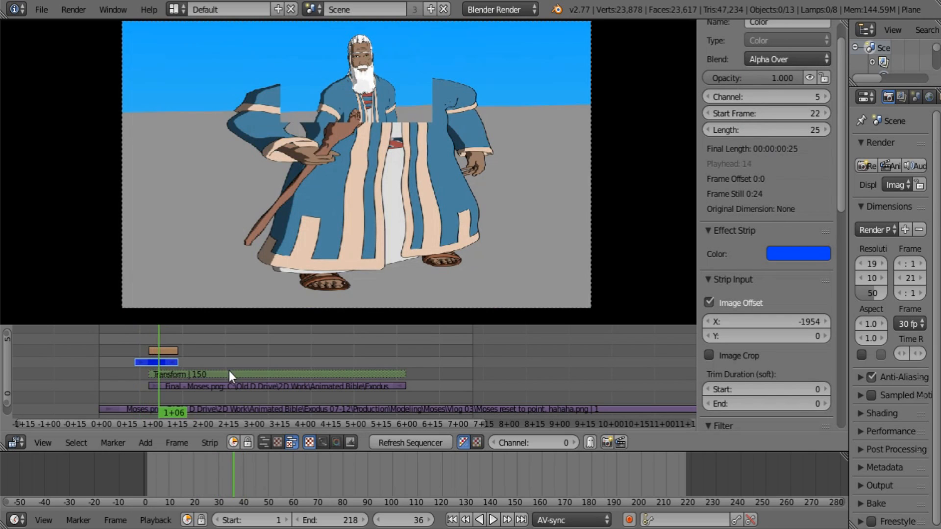
Step: Toggle the Transform strip's mute repeatedly to compare the wipe with and without it, leaving the strip unmuted
{"action": "right_click", "coordinate": [228, 373]}
{"action": "left_click", "coordinate": [812, 78]}
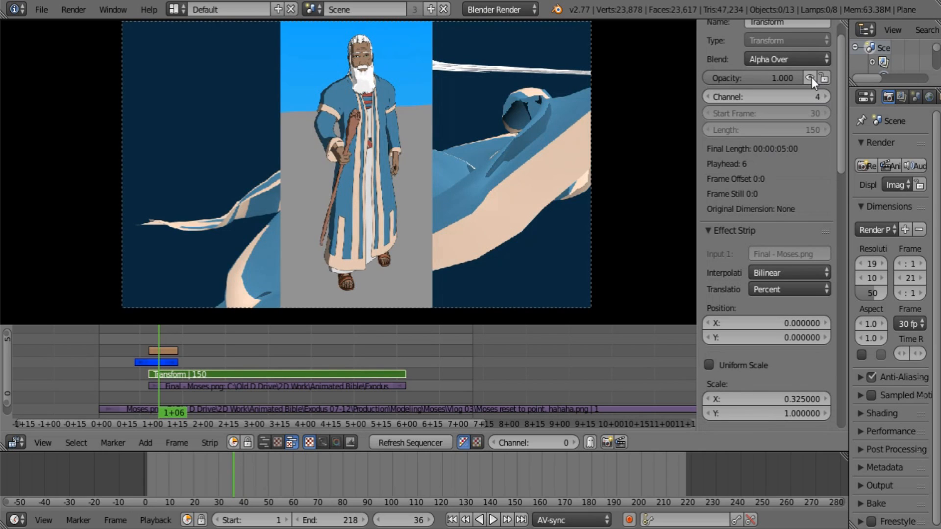
{"action": "left_click", "coordinate": [810, 77]}
{"action": "left_click", "coordinate": [811, 77]}
{"action": "left_click", "coordinate": [810, 77]}
{"action": "left_click", "coordinate": [810, 77]}
{"action": "left_click", "coordinate": [811, 78]}
{"action": "left_click", "coordinate": [811, 78]}
{"action": "left_click", "coordinate": [811, 77]}
{"action": "left_click", "coordinate": [811, 77]}
{"action": "left_click", "coordinate": [811, 78]}
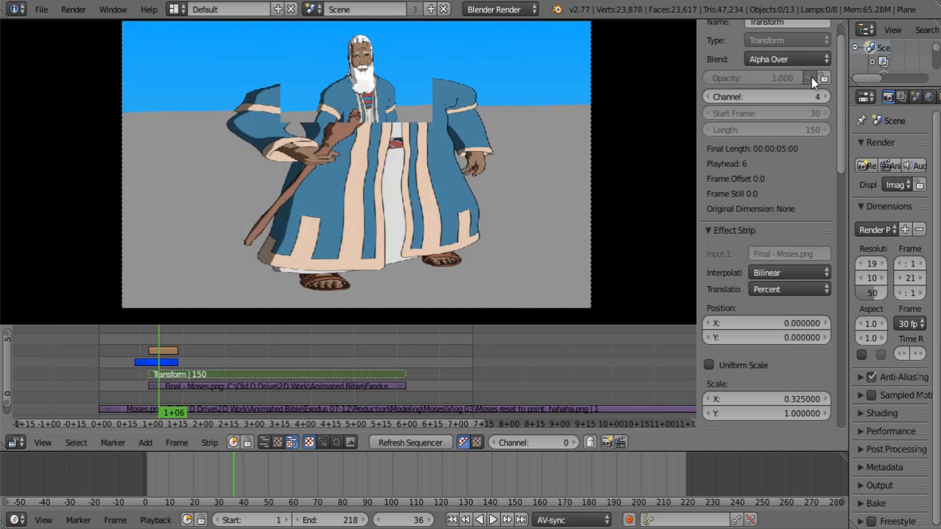
{"action": "left_click", "coordinate": [811, 78]}
{"action": "left_click", "coordinate": [810, 78]}
{"action": "left_click", "coordinate": [811, 77]}
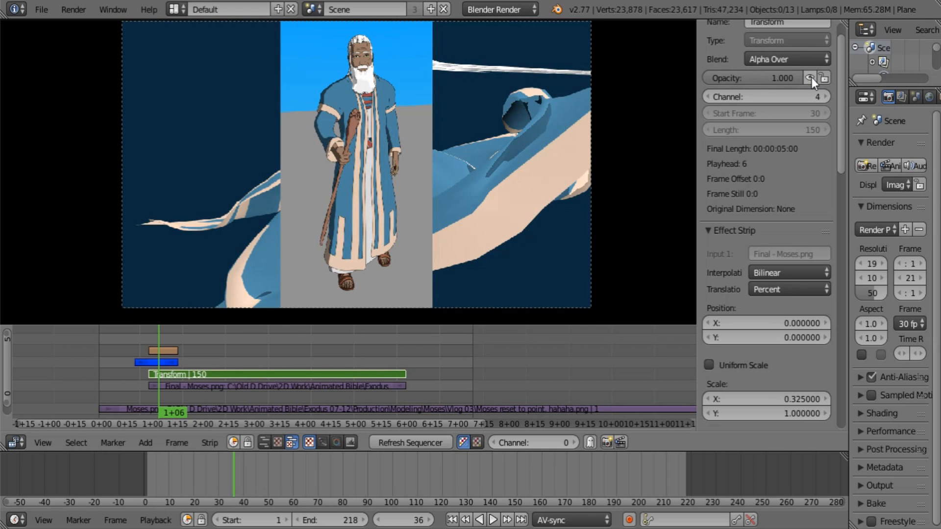
{"action": "left_click_drag", "start_coordinate": [166, 339], "coordinate": [134, 351]}
{"action": "left_click", "coordinate": [809, 77]}
{"action": "left_click", "coordinate": [808, 78]}
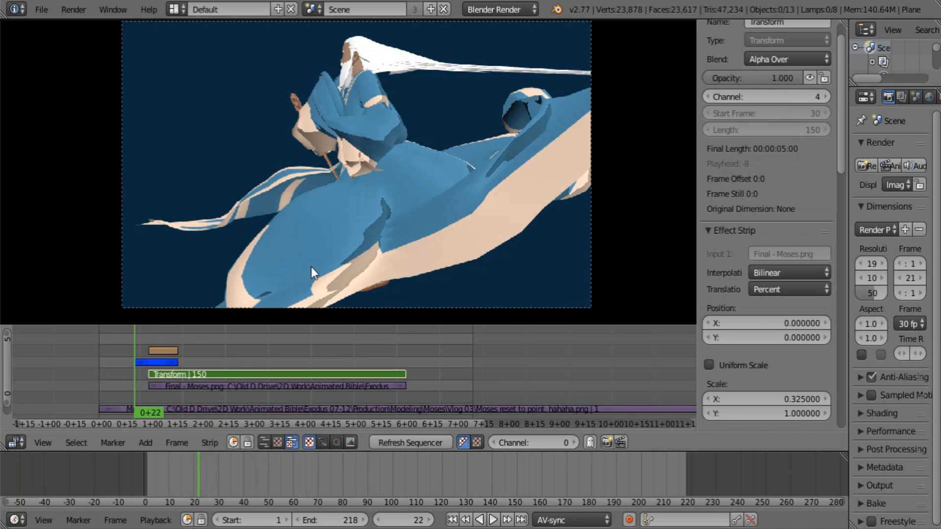
Step: Delete the Wipe strip above the Color strip
{"action": "right_click", "coordinate": [253, 385]}
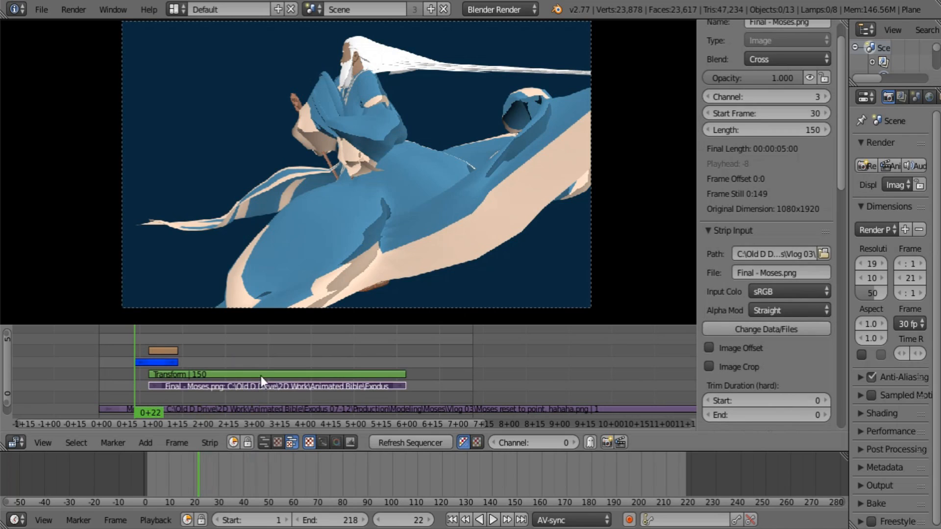
{"action": "right_click", "coordinate": [163, 351]}
{"action": "key", "text": "x"}
{"action": "left_click", "coordinate": [161, 354]}
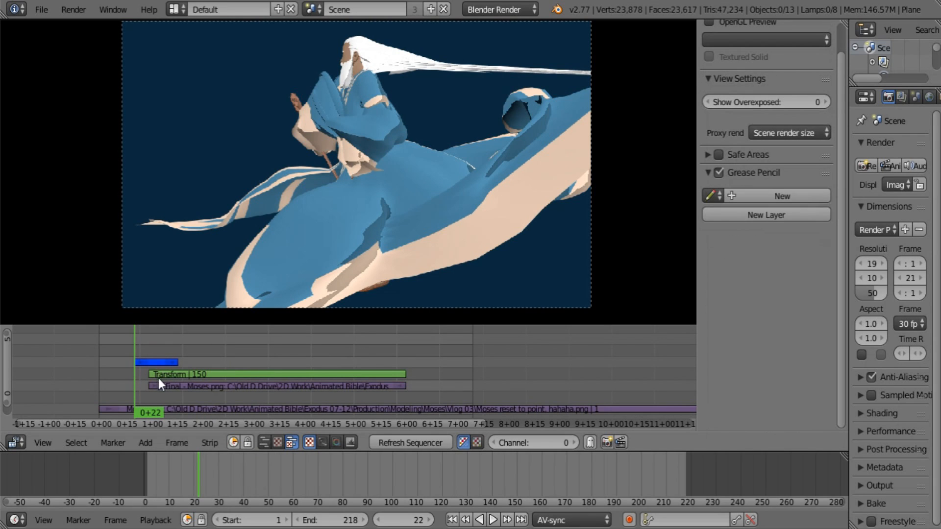
Step: Group the Transform and Final - Moses.png strips into a meta strip and set its blend to Alpha Over
{"action": "right_click", "coordinate": [236, 375]}
{"action": "right_click", "coordinate": [235, 386]}
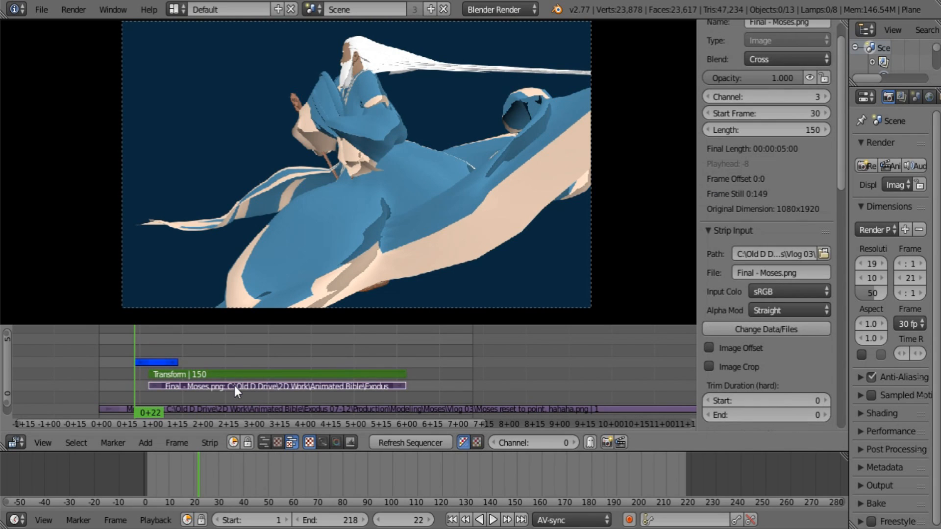
{"action": "key", "text": "ctrl+g"}
{"action": "left_click", "coordinate": [759, 57]}
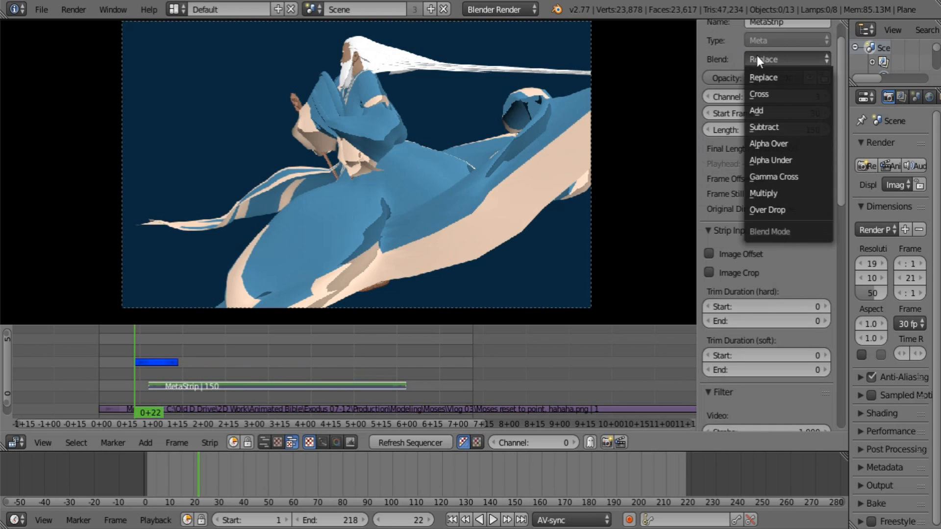
{"action": "left_click", "coordinate": [777, 147]}
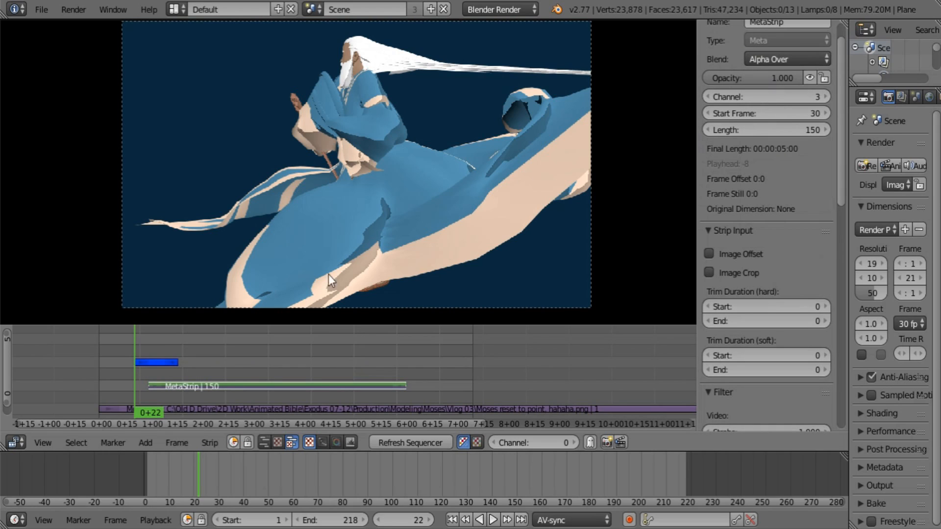
{"action": "left_click_drag", "start_coordinate": [131, 366], "coordinate": [176, 345]}
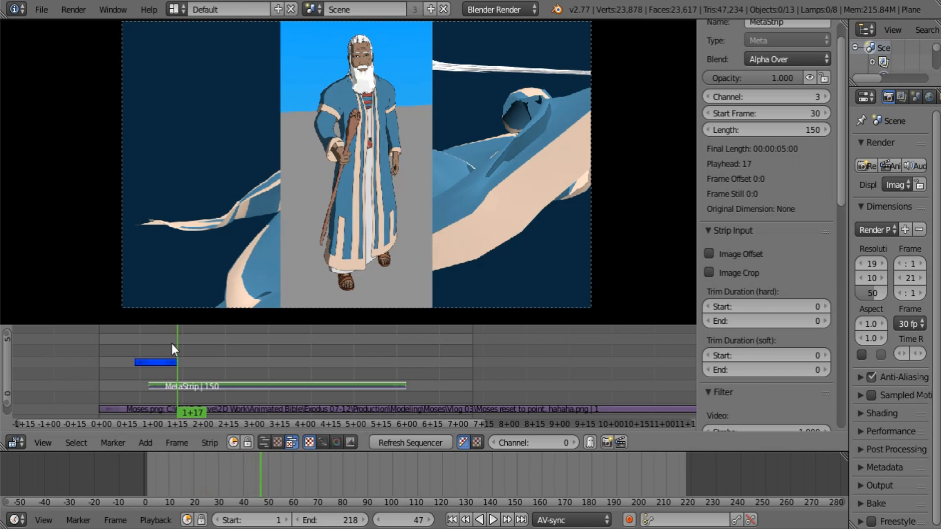
Step: Add a Wipe effect from the Color strip to the MetaStrip and set its blend to Alpha Over
{"action": "right_click", "coordinate": [154, 362]}
{"action": "right_click", "coordinate": [186, 384], "text": "shift"}
{"action": "key", "text": "shift+a"}
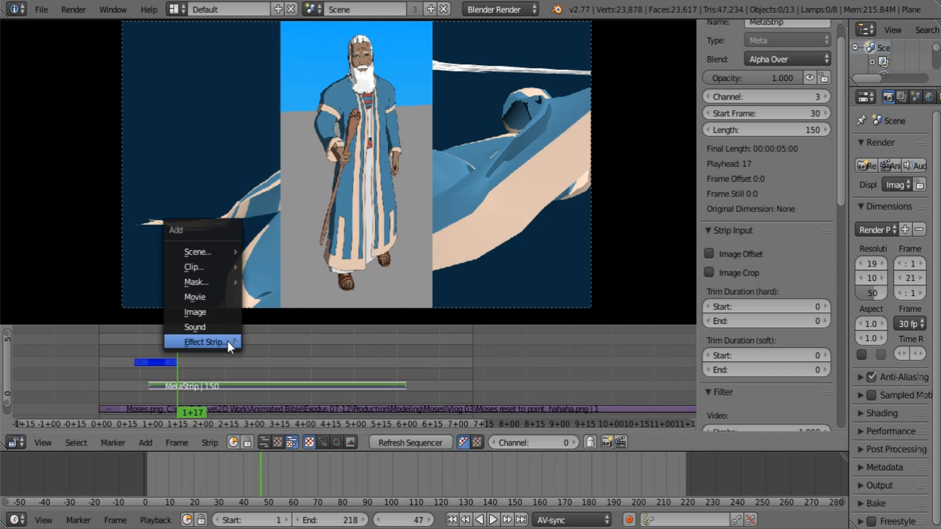
{"action": "mouse_move", "coordinate": [228, 341]}
{"action": "left_click", "coordinate": [310, 234]}
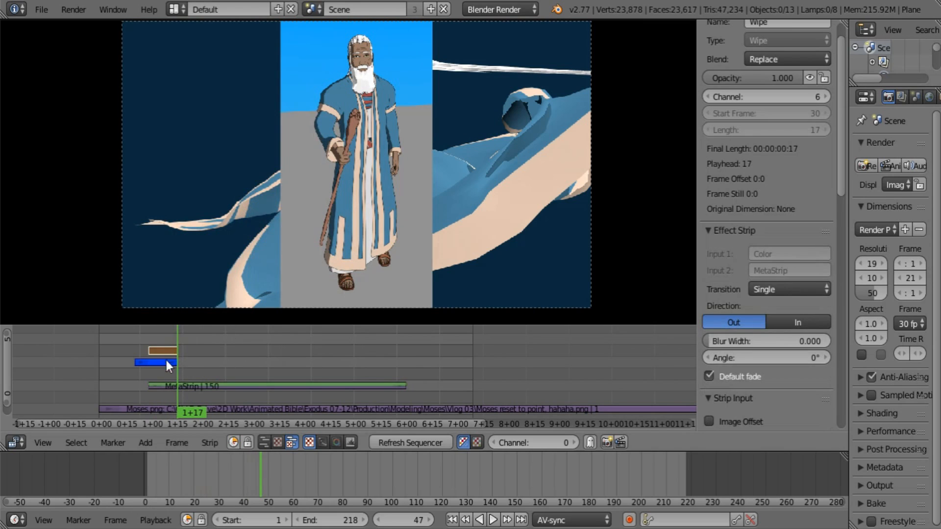
{"action": "left_click", "coordinate": [784, 58]}
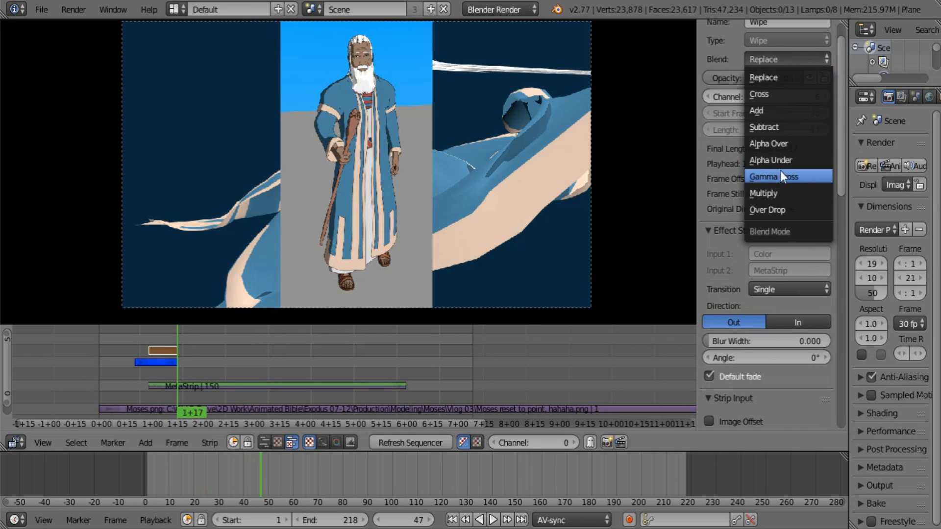
{"action": "left_click", "coordinate": [787, 143]}
Step: Play back and scrub through the new wipe to check how the image is revealed
{"action": "left_click", "coordinate": [143, 332]}
{"action": "key", "text": "alt+a"}
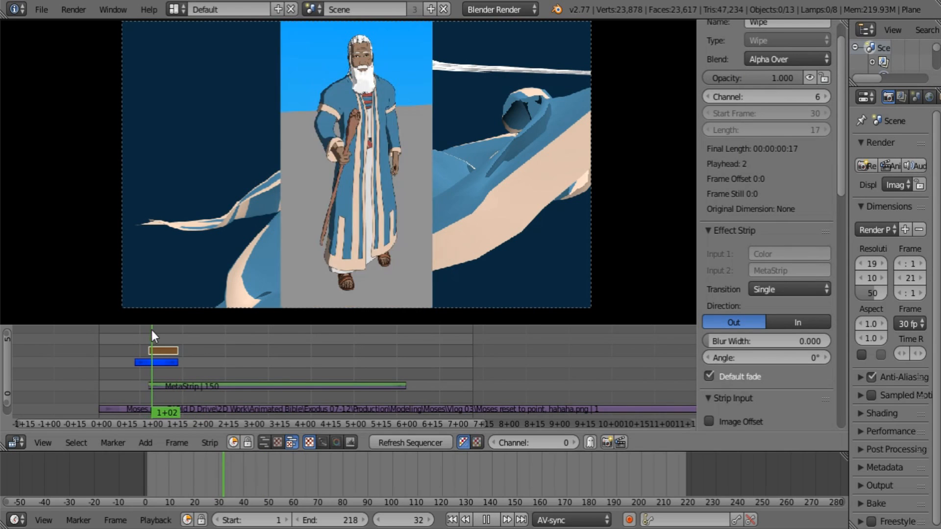
{"action": "left_click", "coordinate": [394, 442]}
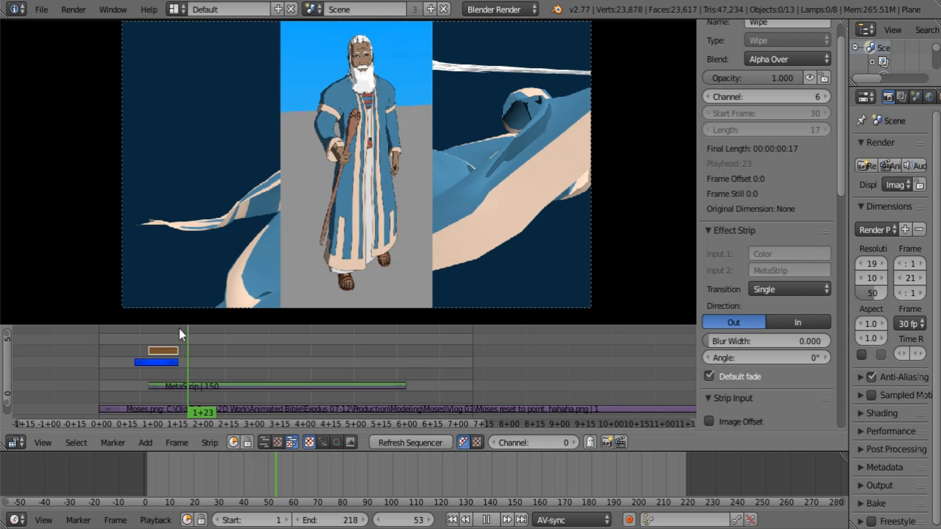
{"action": "left_click", "coordinate": [154, 336]}
{"action": "mouse_move", "coordinate": [154, 336]}
{"action": "left_mouse_down"}
{"action": "mouse_move", "coordinate": [180, 331]}
{"action": "mouse_move", "coordinate": [146, 341]}
{"action": "mouse_move", "coordinate": [161, 341]}
{"action": "left_mouse_up"}
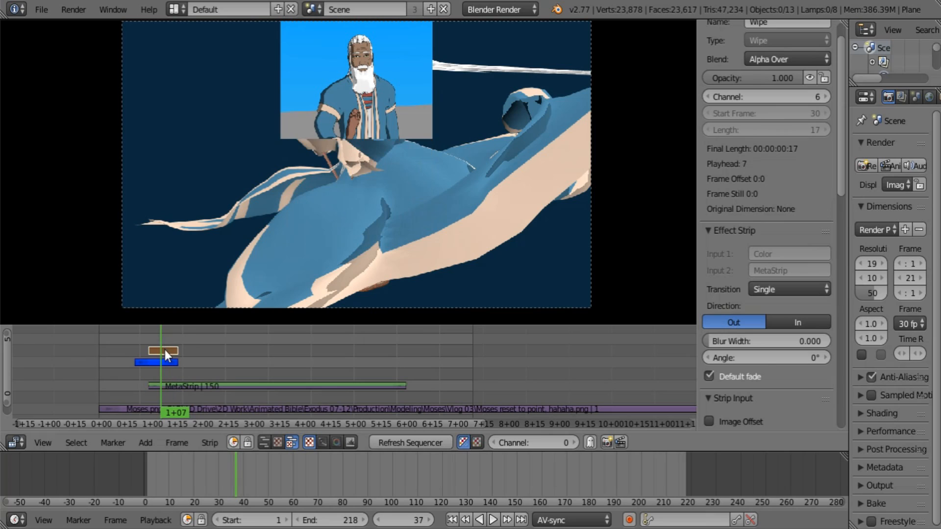
Step: Set the Wipe strip's blur width to 0.271 and its transition type to Iris
{"action": "mouse_move", "coordinate": [736, 341]}
{"action": "left_mouse_down"}
{"action": "mouse_move", "coordinate": [764, 341]}
{"action": "mouse_move", "coordinate": [753, 338]}
{"action": "left_mouse_up"}
{"action": "left_click", "coordinate": [779, 289]}
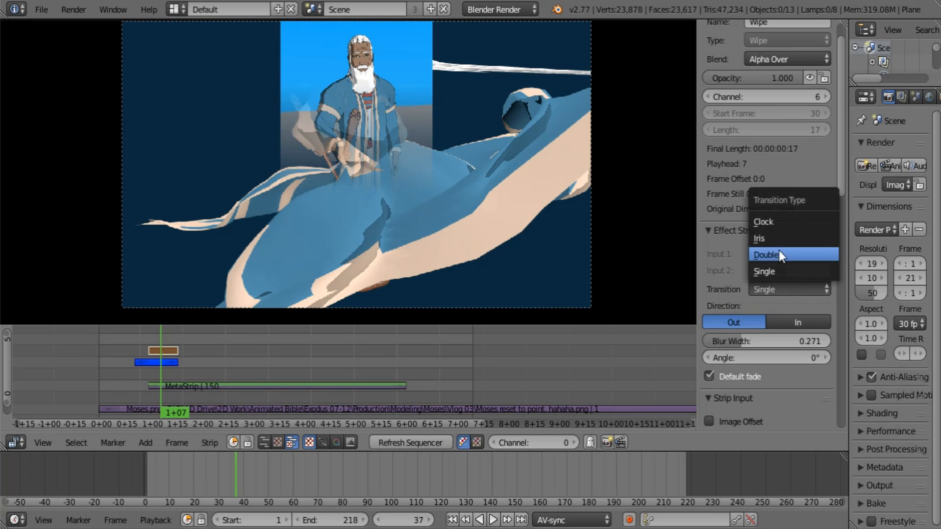
{"action": "left_click", "coordinate": [778, 231]}
{"action": "mouse_move", "coordinate": [141, 336]}
{"action": "left_mouse_down"}
{"action": "mouse_move", "coordinate": [163, 329]}
{"action": "mouse_move", "coordinate": [146, 332]}
{"action": "left_mouse_up"}
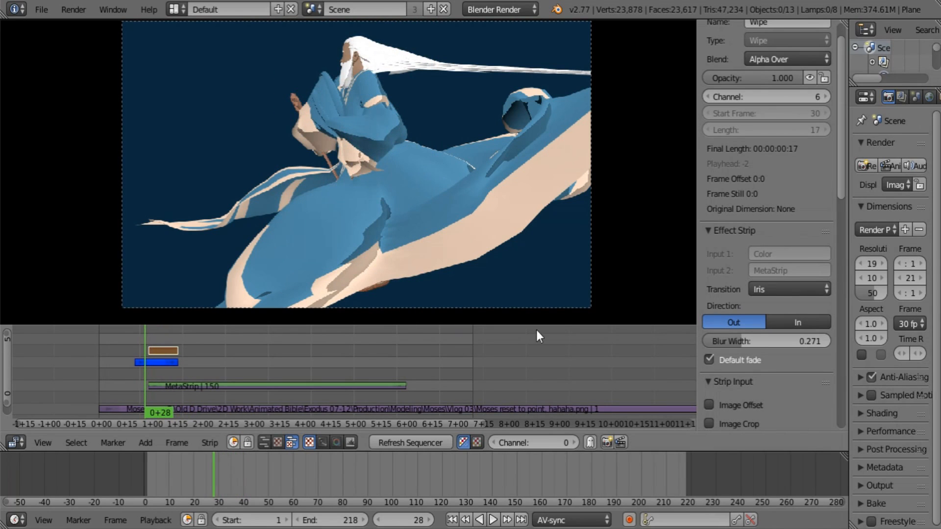
Step: Scrub through the Iris wipe, try the Clock transition type on the Wipe strip, and preview its reveal
{"action": "left_click", "coordinate": [160, 331]}
{"action": "left_click", "coordinate": [804, 290]}
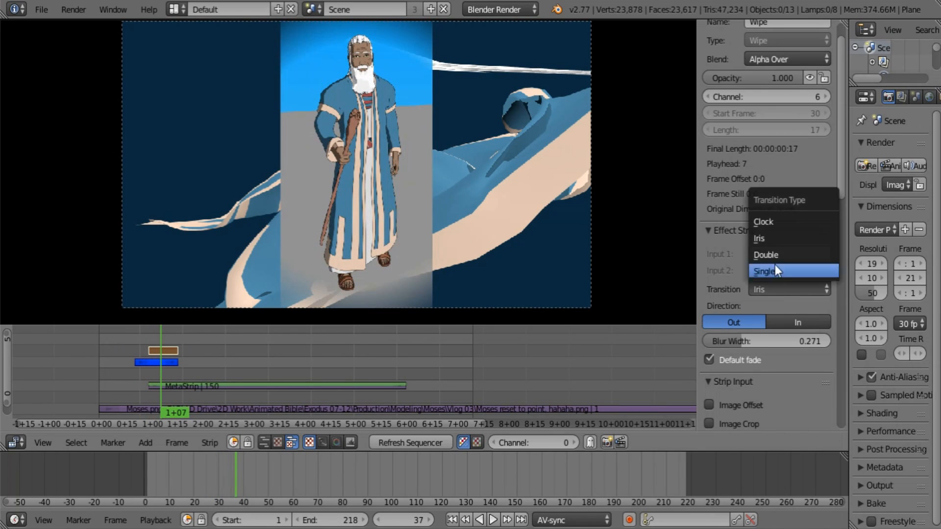
{"action": "left_click", "coordinate": [783, 222]}
{"action": "mouse_move", "coordinate": [145, 333]}
{"action": "left_mouse_down"}
{"action": "mouse_move", "coordinate": [159, 329]}
{"action": "mouse_move", "coordinate": [174, 429]}
{"action": "mouse_move", "coordinate": [183, 428]}
{"action": "mouse_move", "coordinate": [151, 332]}
{"action": "left_mouse_up"}
Step: Set the Wipe strip's transition type to Double and preview the reveal by playing and scrubbing through it
{"action": "left_click", "coordinate": [791, 289]}
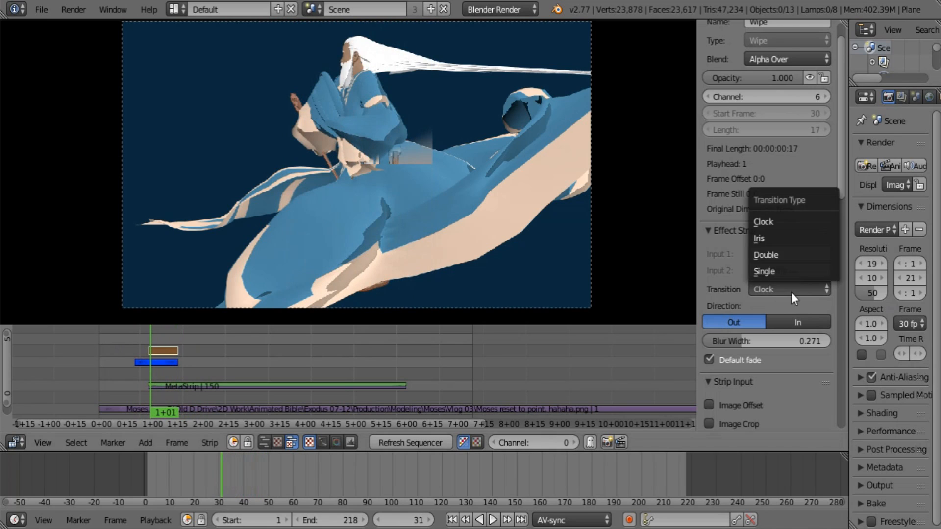
{"action": "left_click", "coordinate": [791, 255]}
{"action": "key", "text": "alt+a"}
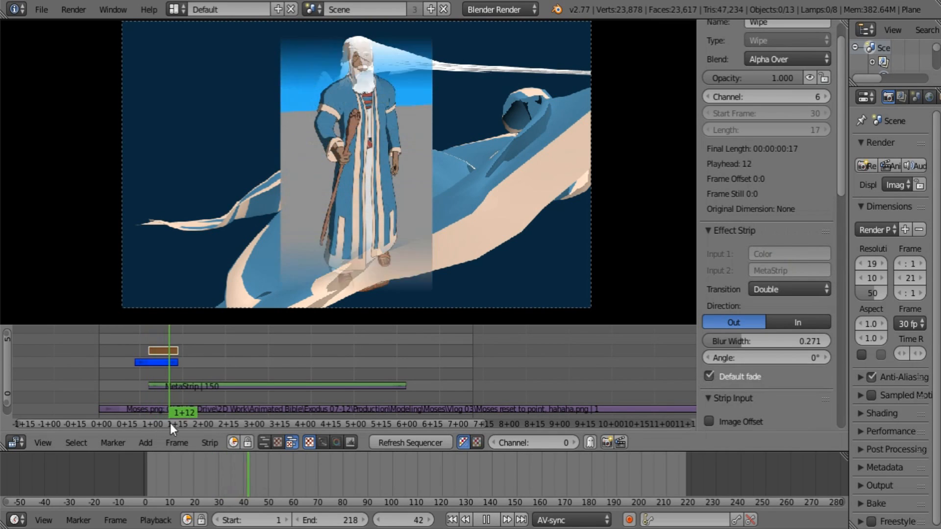
{"action": "left_click_drag", "start_coordinate": [170, 424], "coordinate": [146, 412]}
{"action": "key", "text": "alt+a"}
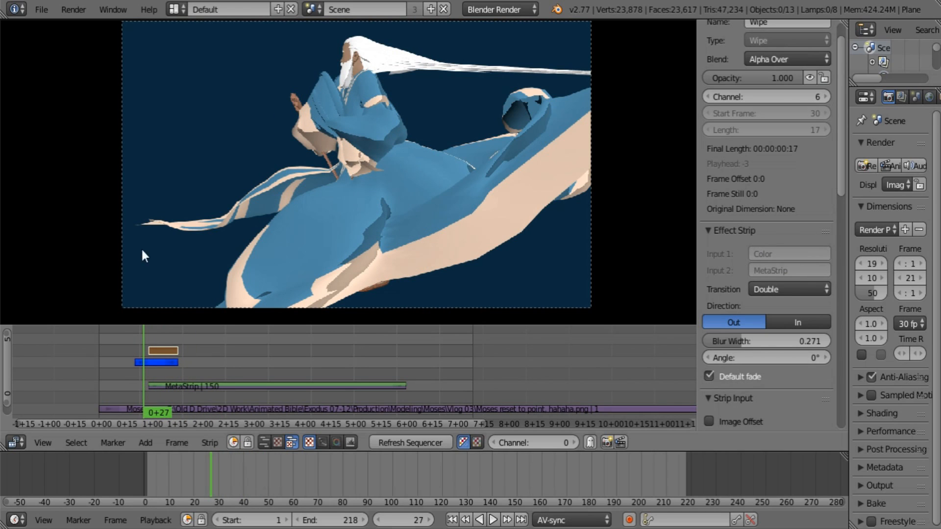
{"action": "left_click_drag", "start_coordinate": [146, 334], "coordinate": [157, 332]}
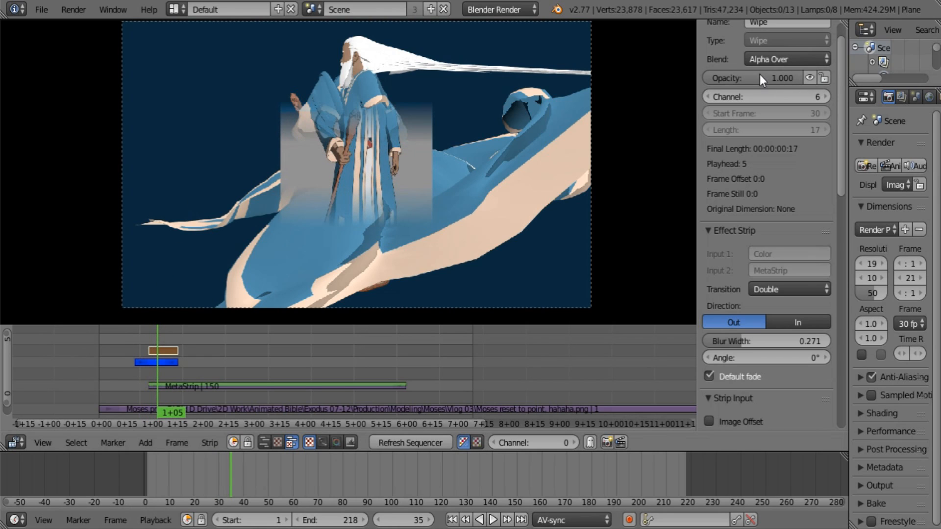
{"action": "left_click", "coordinate": [17, 442]}
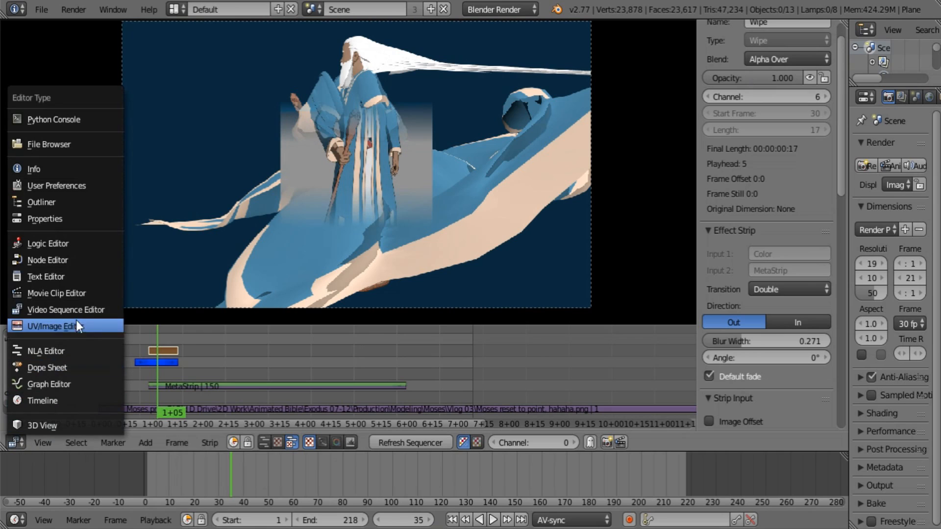
{"action": "left_click", "coordinate": [63, 384]}
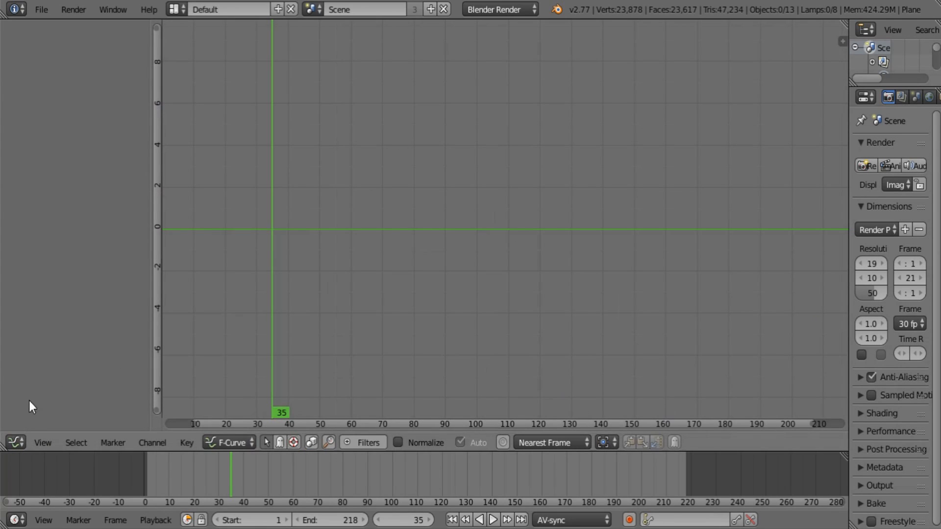
{"action": "left_click", "coordinate": [22, 446]}
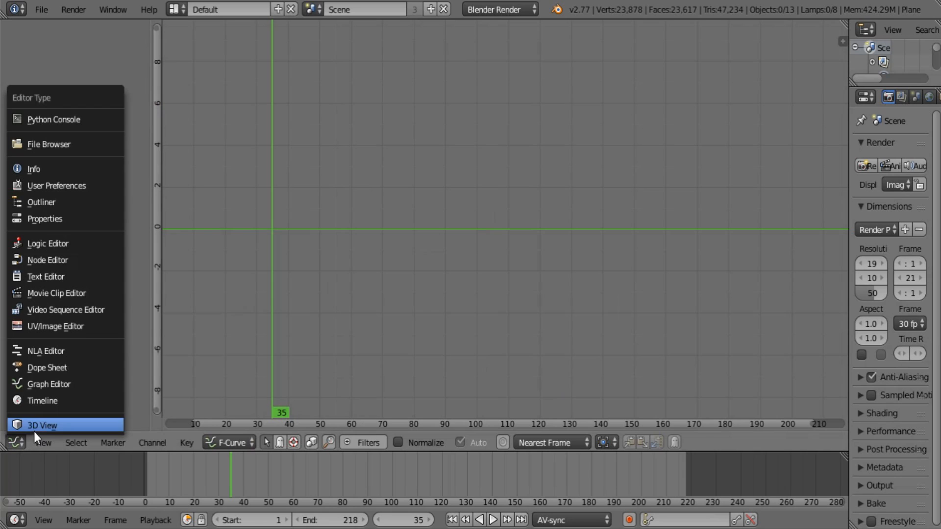
{"action": "left_click", "coordinate": [79, 309]}
Step: Duplicate the blue Color strip and place the copy on channel 4 at frame 168, overlapping the end of the MetaStrip
{"action": "left_click_drag", "start_coordinate": [156, 334], "coordinate": [178, 337]}
{"action": "right_click", "coordinate": [161, 362]}
{"action": "key", "text": "shift+d"}
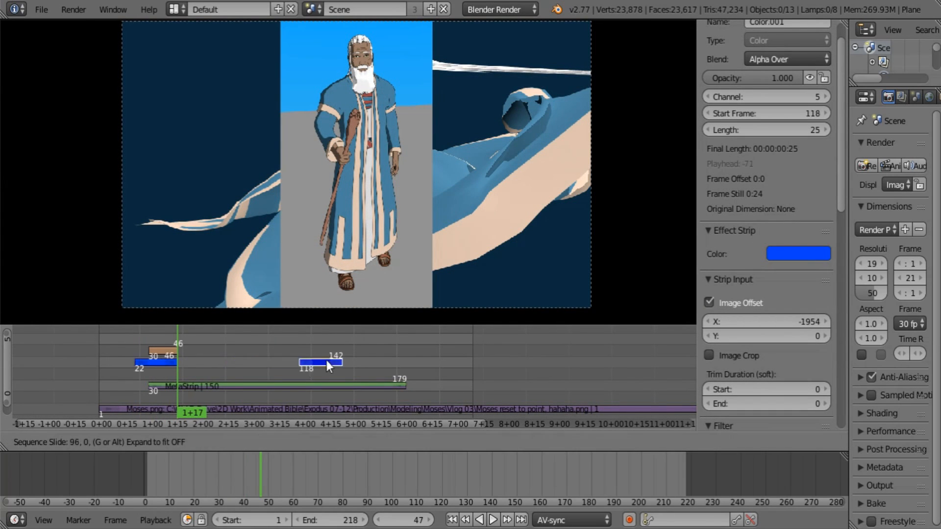
{"action": "left_click", "coordinate": [410, 372]}
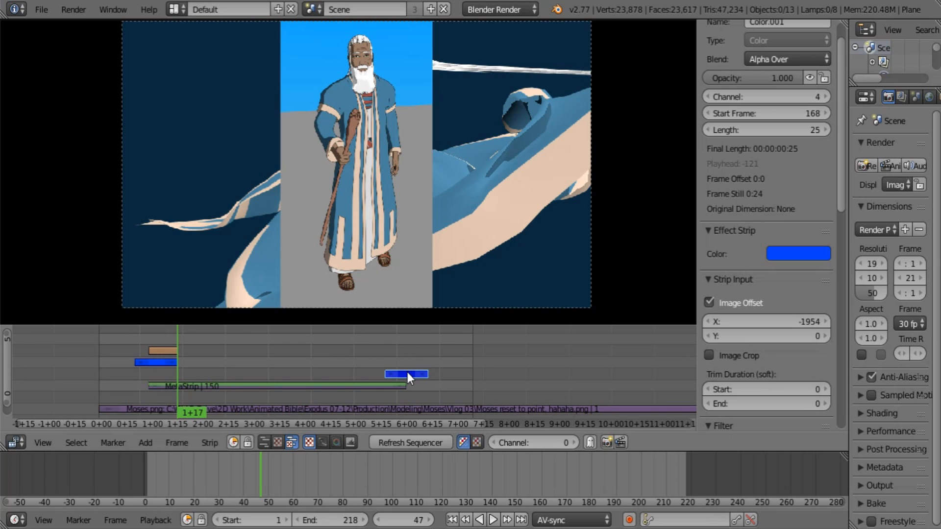
Step: Add a Gamma Cross effect from the MetaStrip to the duplicated Color strip and set its blend to Alpha Over
{"action": "key", "text": "shift+a"}
{"action": "mouse_move", "coordinate": [406, 375]}
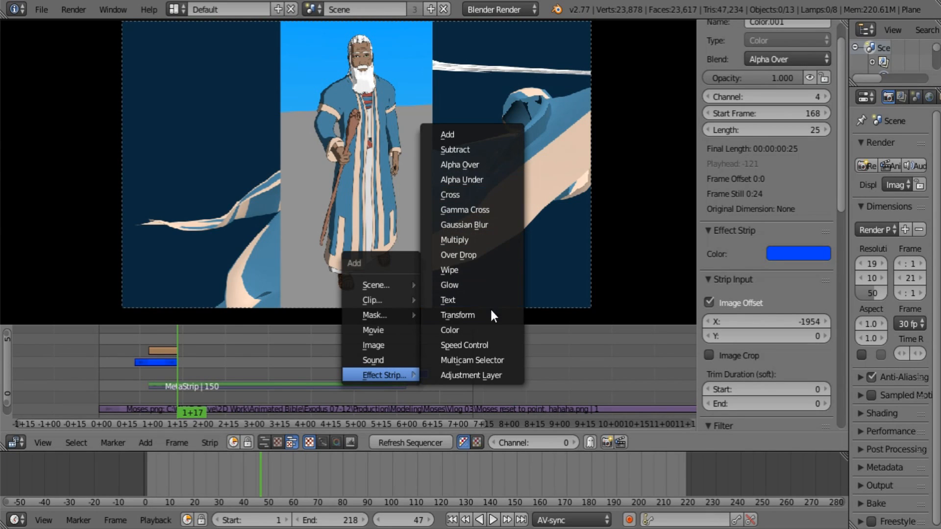
{"action": "left_click", "coordinate": [483, 211]}
{"action": "left_click_drag", "start_coordinate": [382, 346], "coordinate": [396, 341]}
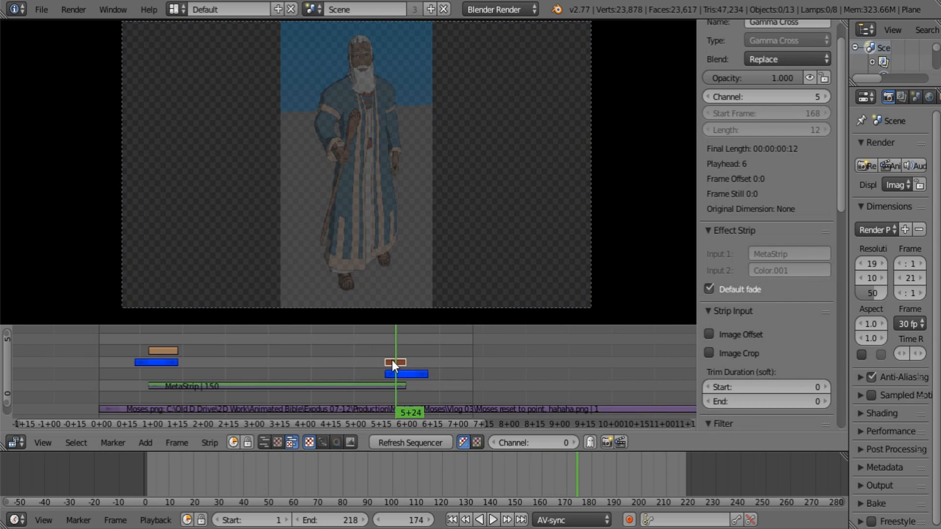
{"action": "left_click", "coordinate": [776, 60]}
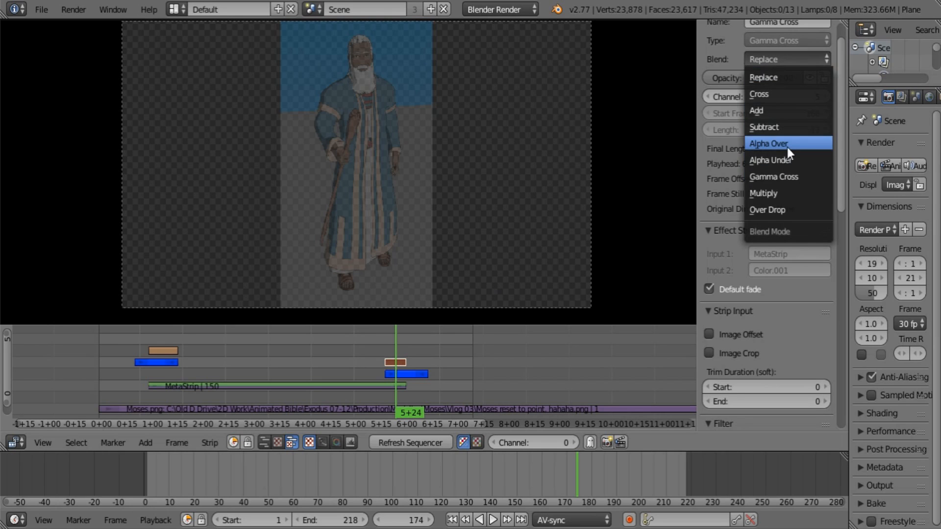
{"action": "left_click", "coordinate": [788, 147]}
{"action": "mouse_move", "coordinate": [384, 334]}
{"action": "left_mouse_down"}
{"action": "mouse_move", "coordinate": [401, 330]}
{"action": "mouse_move", "coordinate": [376, 343]}
{"action": "left_mouse_up"}
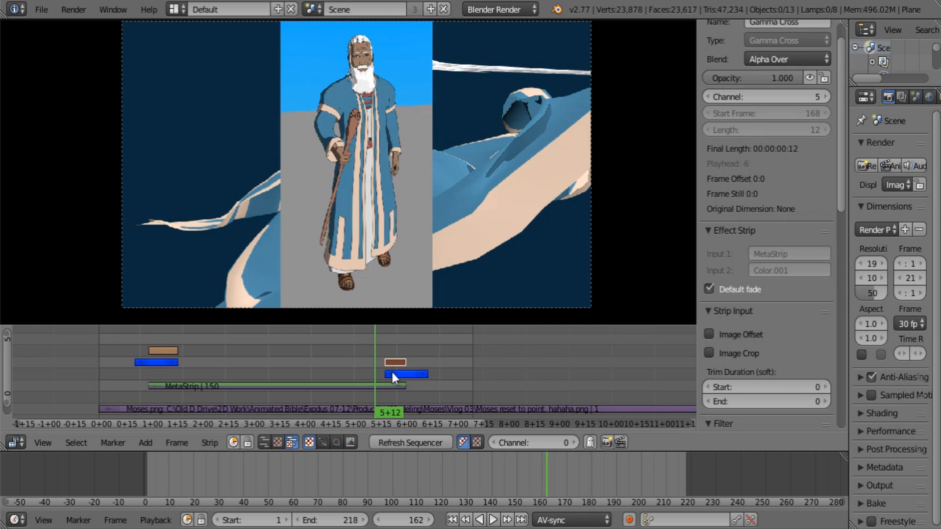
Step: Extend the start of the duplicated Color strip back to frame 103 and scrub through the longer Gamma Cross fade
{"action": "right_click", "coordinate": [392, 371]}
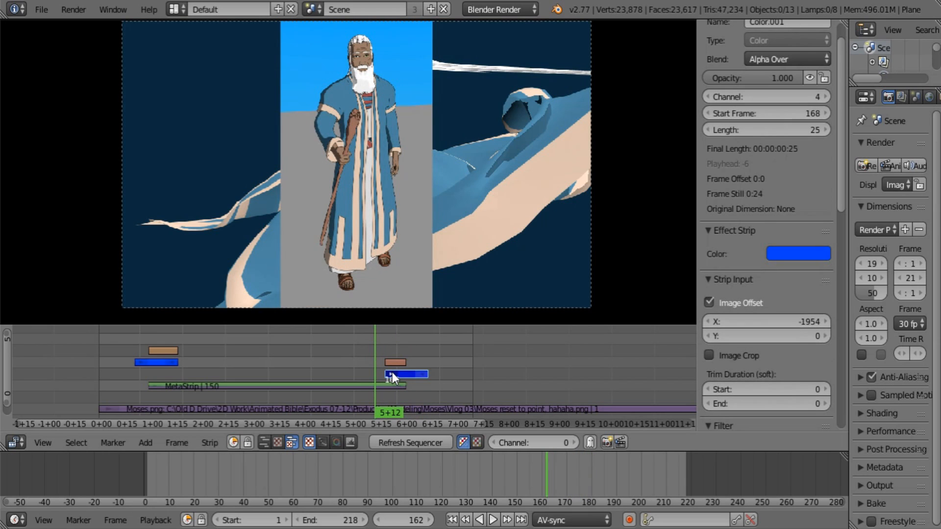
{"action": "key", "text": "g"}
{"action": "left_click", "coordinate": [280, 358]}
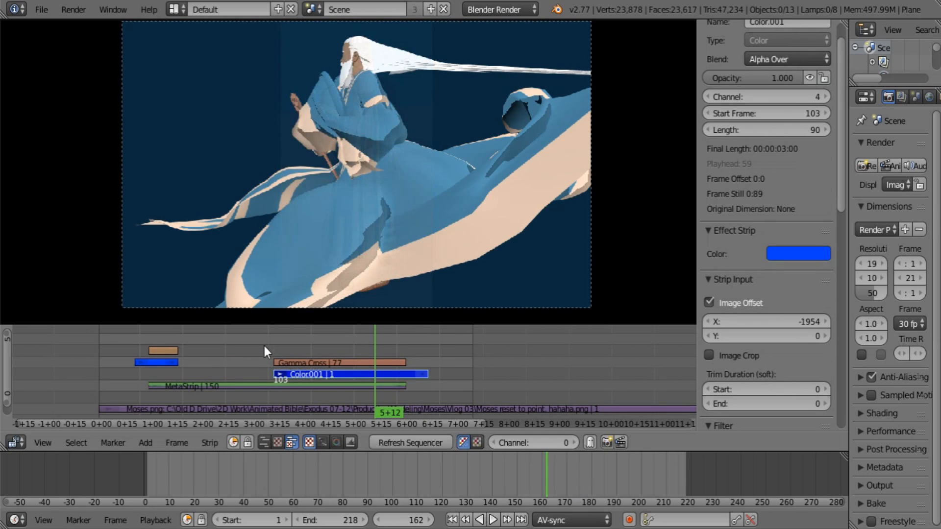
{"action": "left_click_drag", "start_coordinate": [263, 343], "coordinate": [298, 346]}
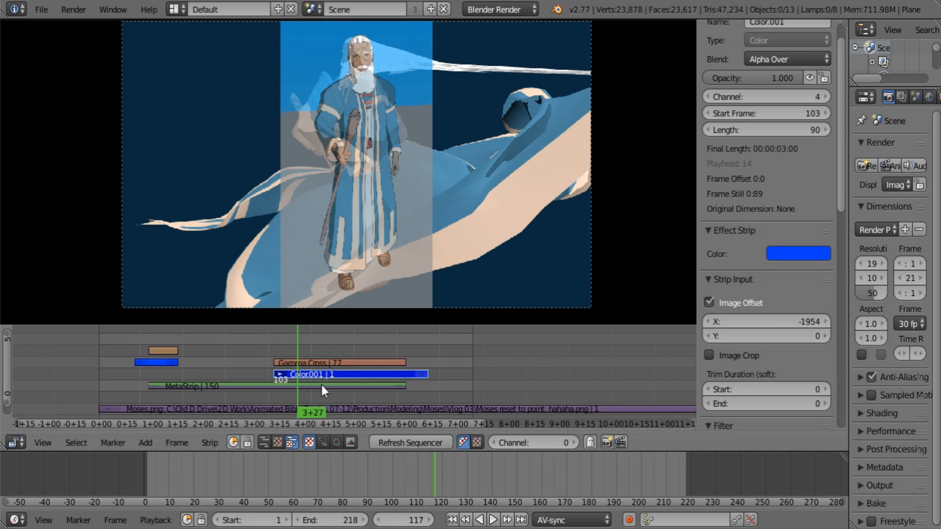
Step: Shorten the Gamma Cross fade by moving the start of the duplicated Color strip to frame 154
{"action": "key", "text": "g"}
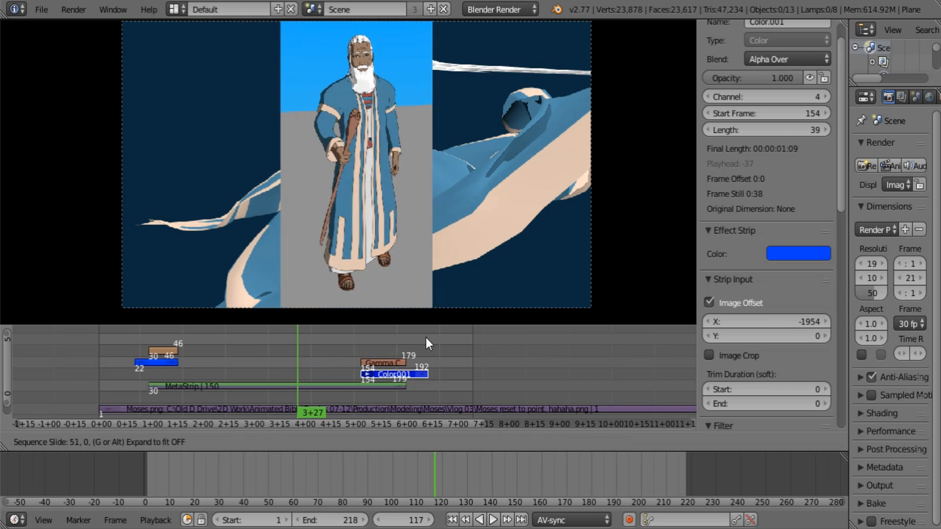
{"action": "left_click", "coordinate": [426, 339]}
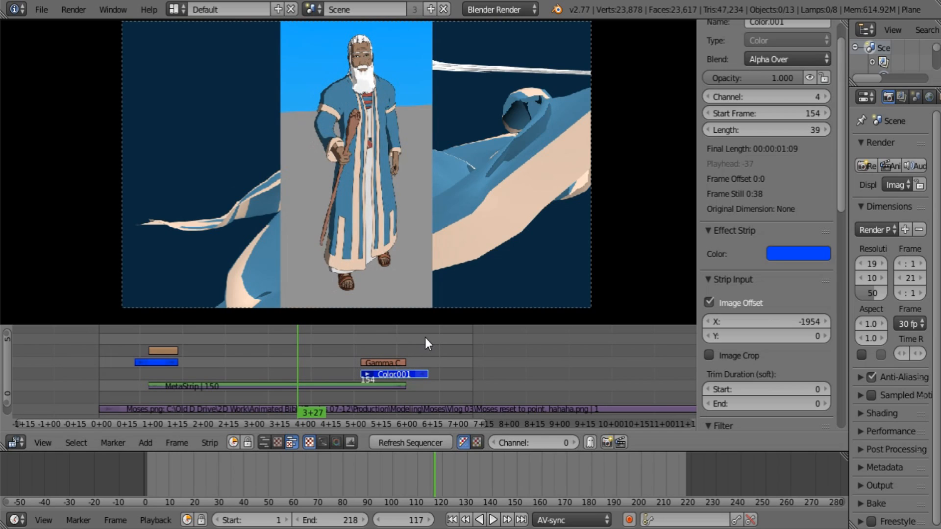